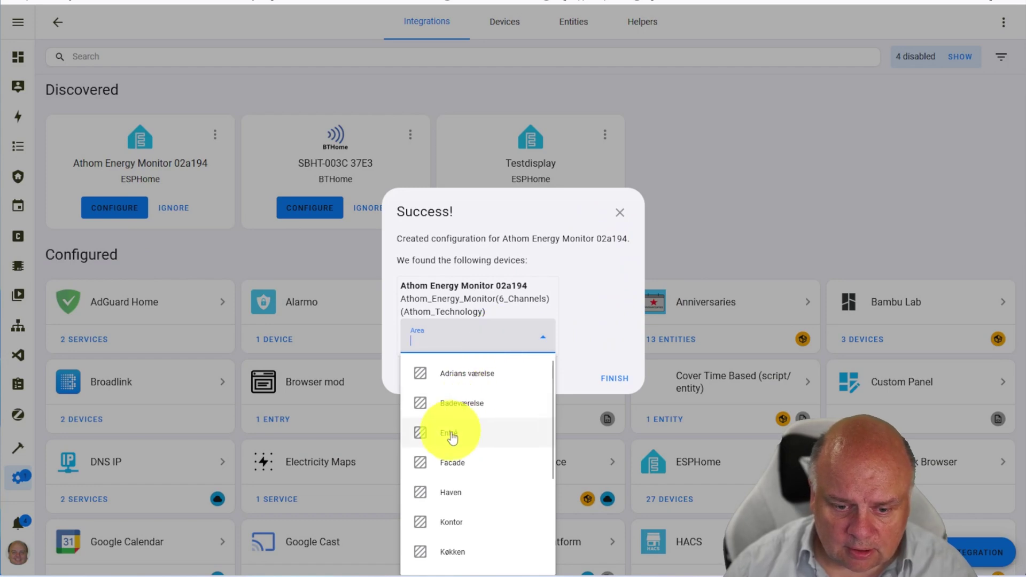
# Assign the new Athom Energy Monitor to the Entré area and open its device page from the ESPHome devices
pyautogui.click(453, 432)
pyautogui.click(614, 379)
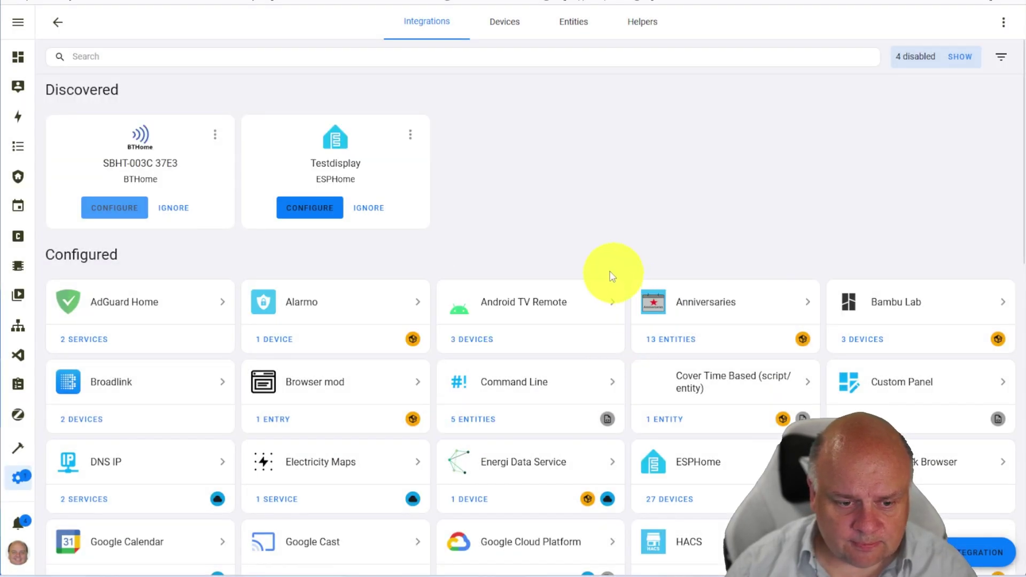
pyautogui.scroll(-1, 662, 184)
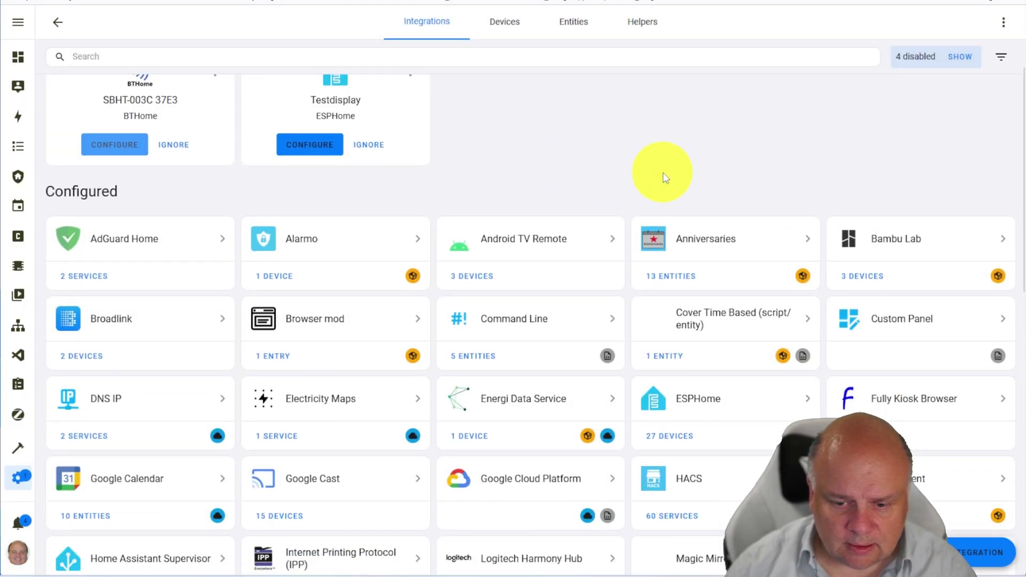
pyautogui.click(674, 436)
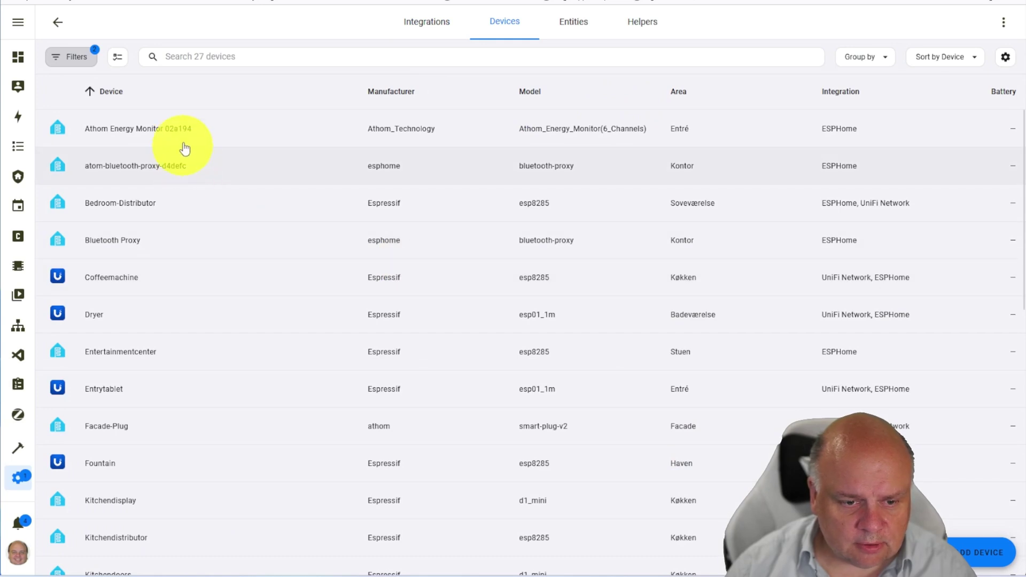
pyautogui.click(165, 132)
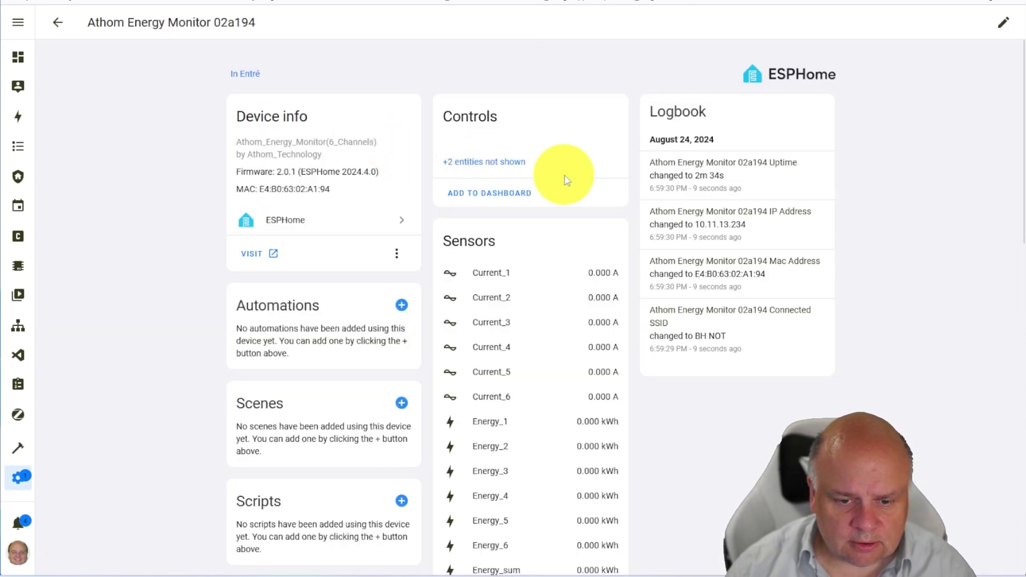
# Reveal the hidden control entities and enable the Status LED entity
pyautogui.click(508, 163)
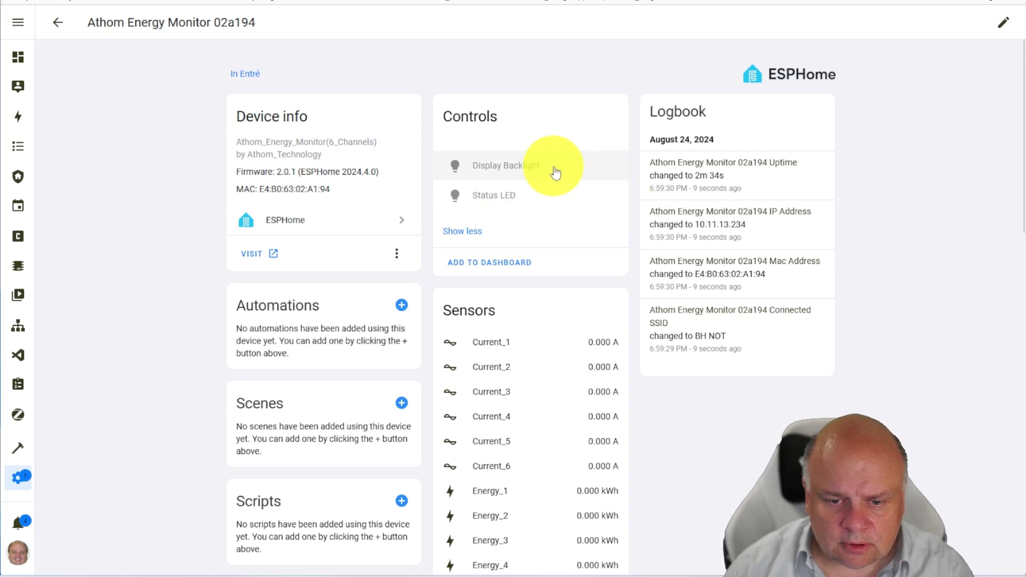
pyautogui.click(541, 200)
pyautogui.click(644, 50)
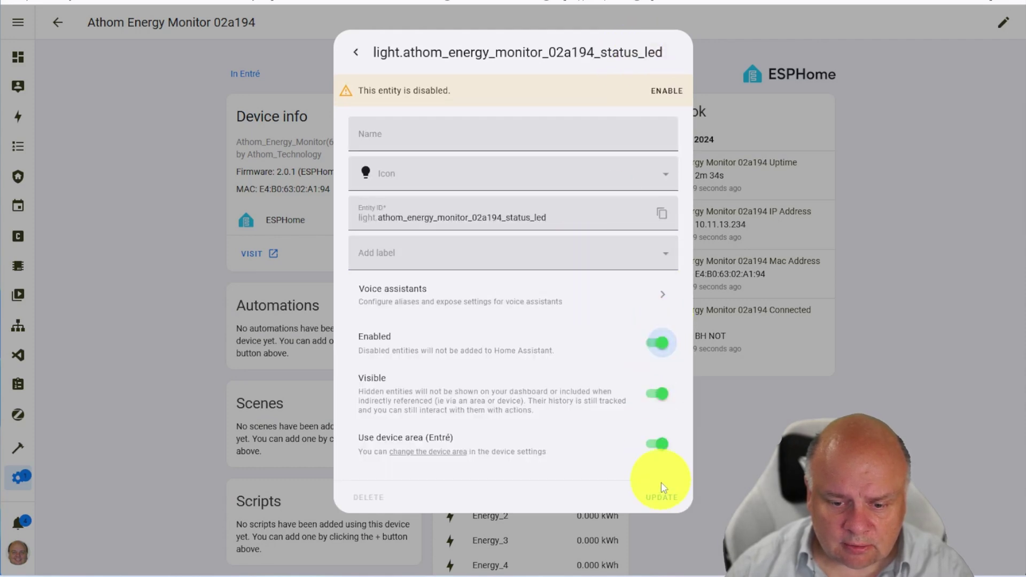
pyautogui.click(663, 502)
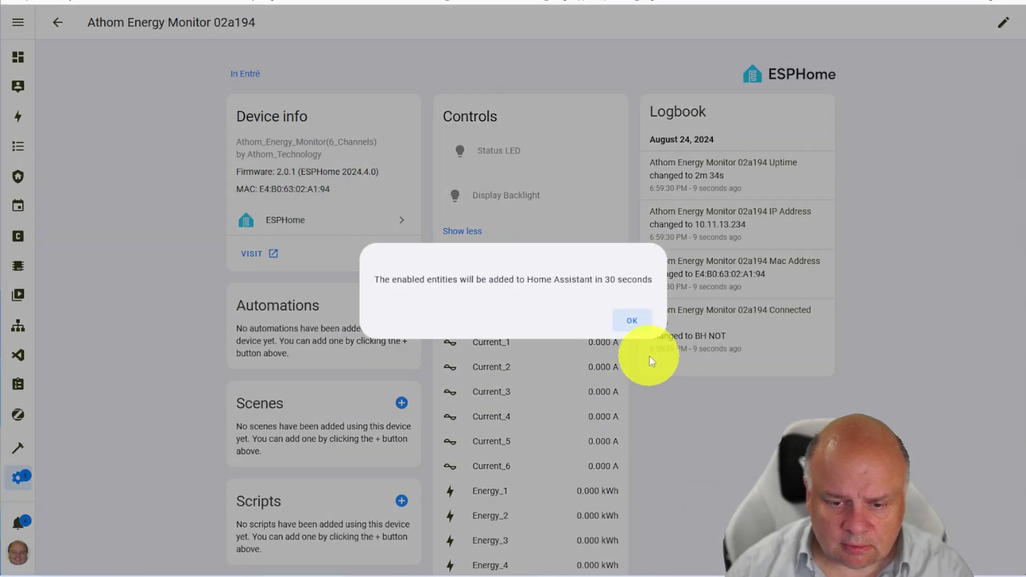
pyautogui.click(631, 320)
# Examine the energy monitor's current, energy, power and voltage sensors, including the hidden sensor entity
pyautogui.scroll(-4, 723, 412)
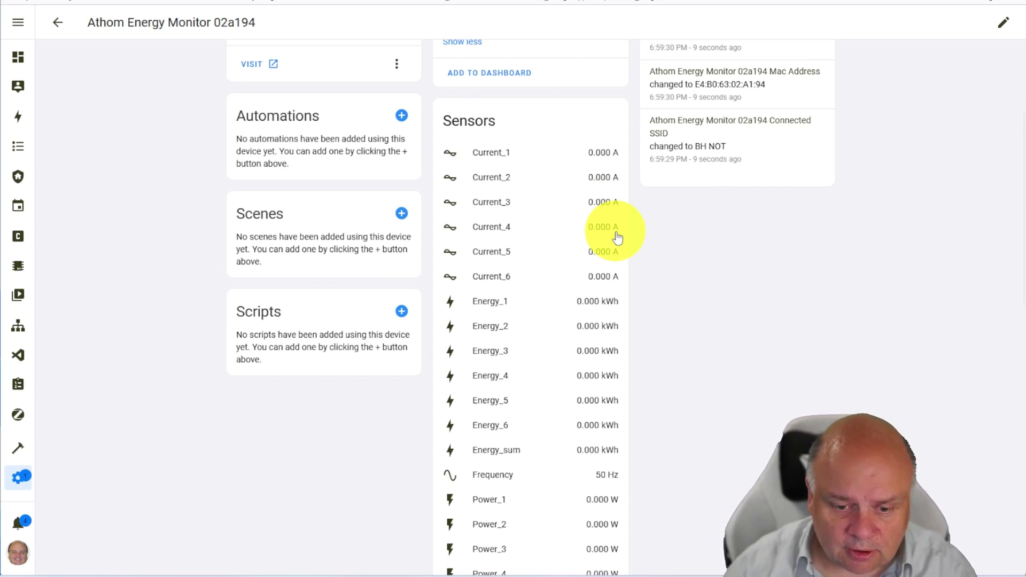
pyautogui.scroll(-3, 548, 265)
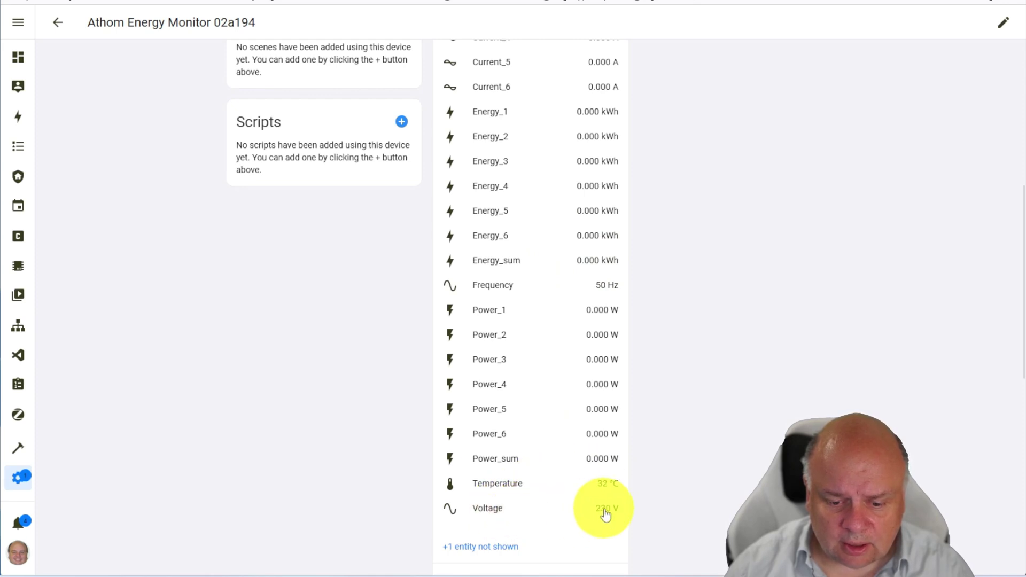
pyautogui.click(482, 546)
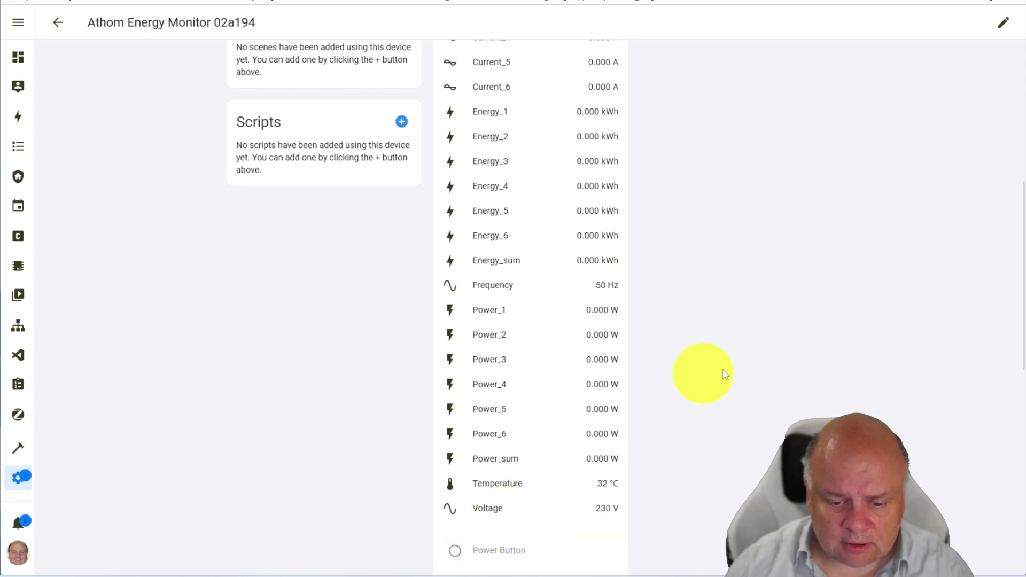
pyautogui.scroll(-3, 742, 374)
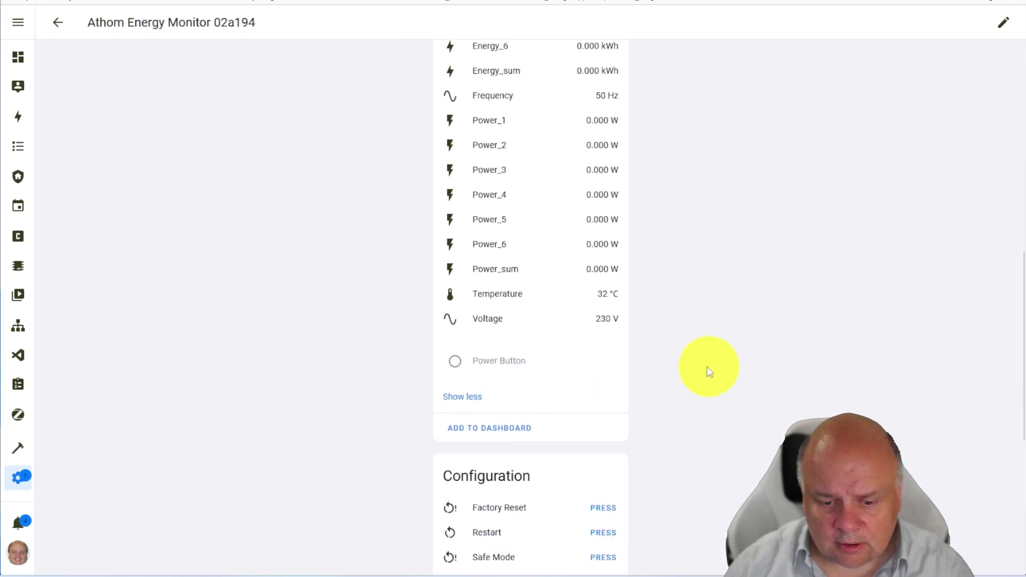
# Reveal the hidden configuration entity of the energy monitor and enable its Firmware entity
pyautogui.scroll(-3, 740, 292)
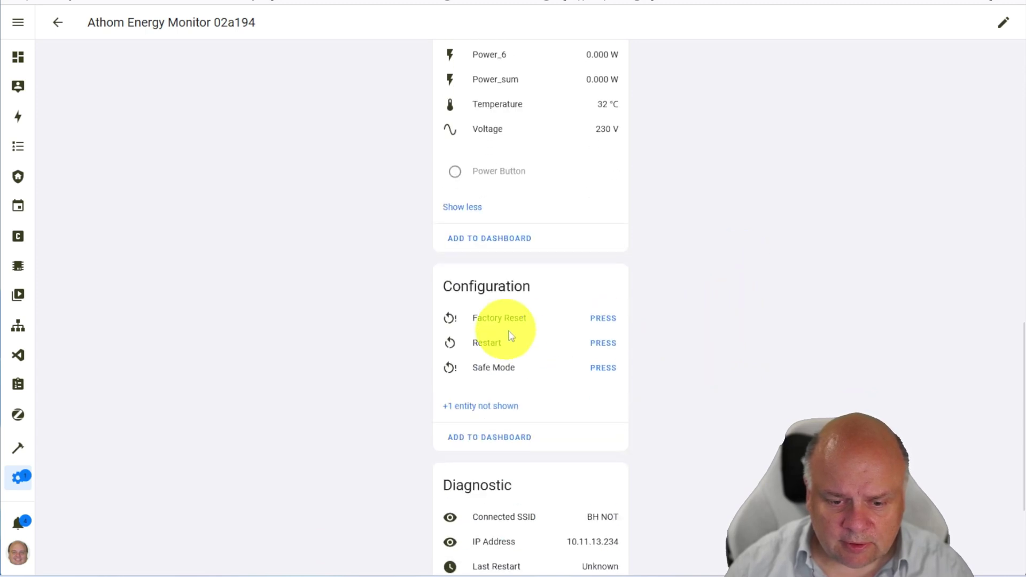
pyautogui.click(510, 406)
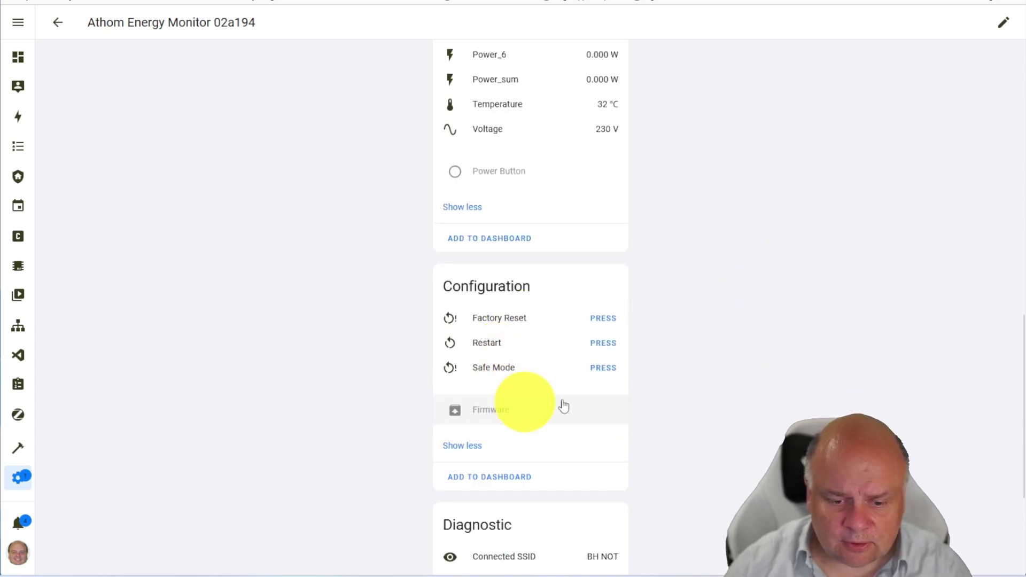
pyautogui.click(506, 416)
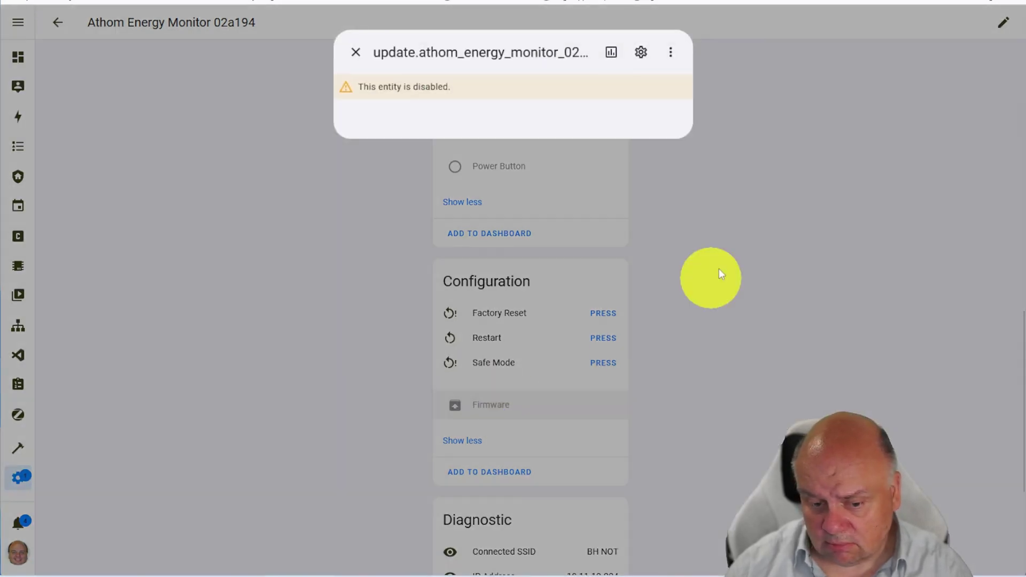
pyautogui.click(642, 51)
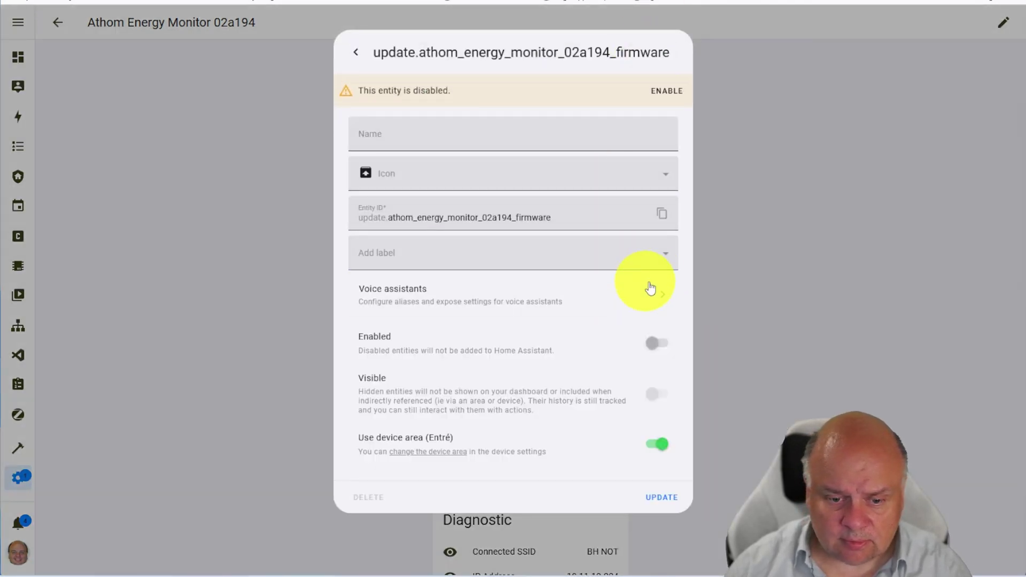
pyautogui.click(656, 343)
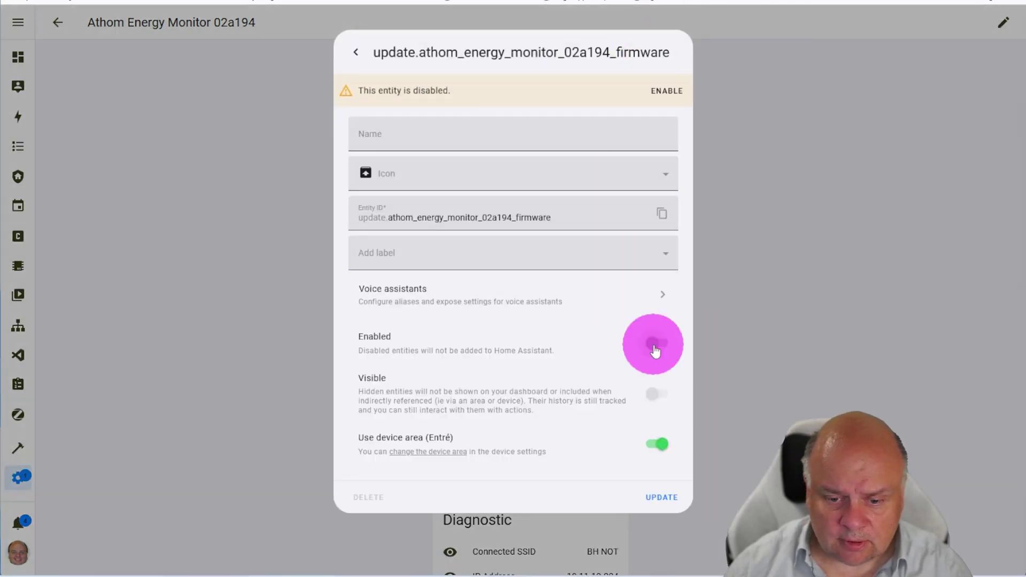
pyautogui.click(665, 499)
pyautogui.click(634, 323)
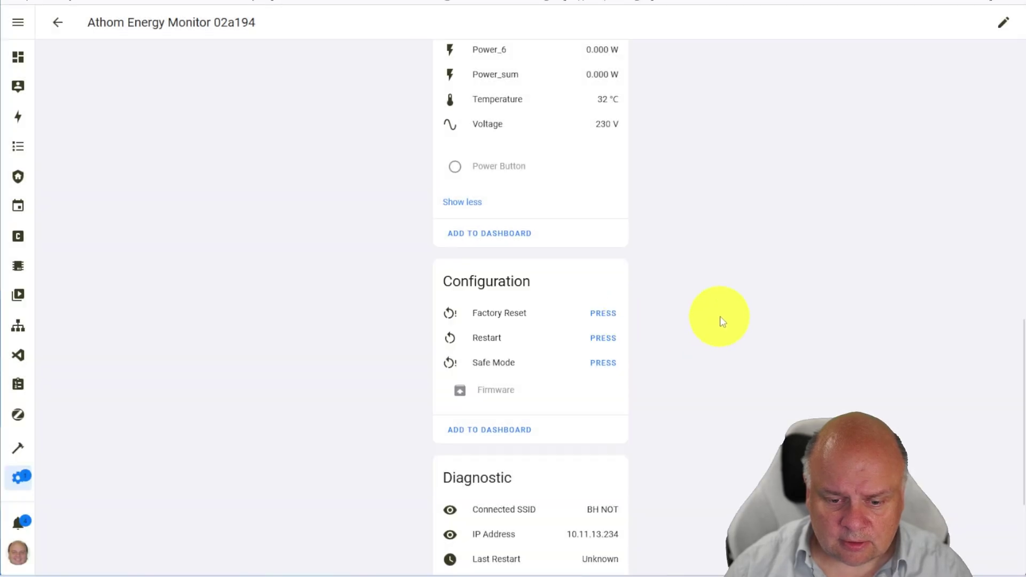
# Examine the live current, energy and power readings of the energy monitor's channels on its device page
pyautogui.scroll(-3, 722, 320)
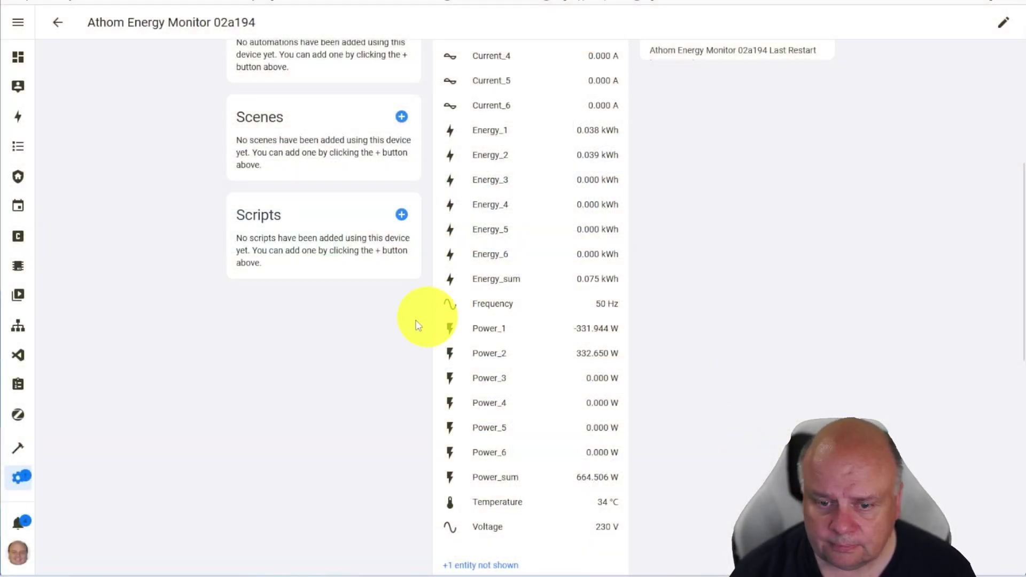
pyautogui.scroll(5, 607, 299)
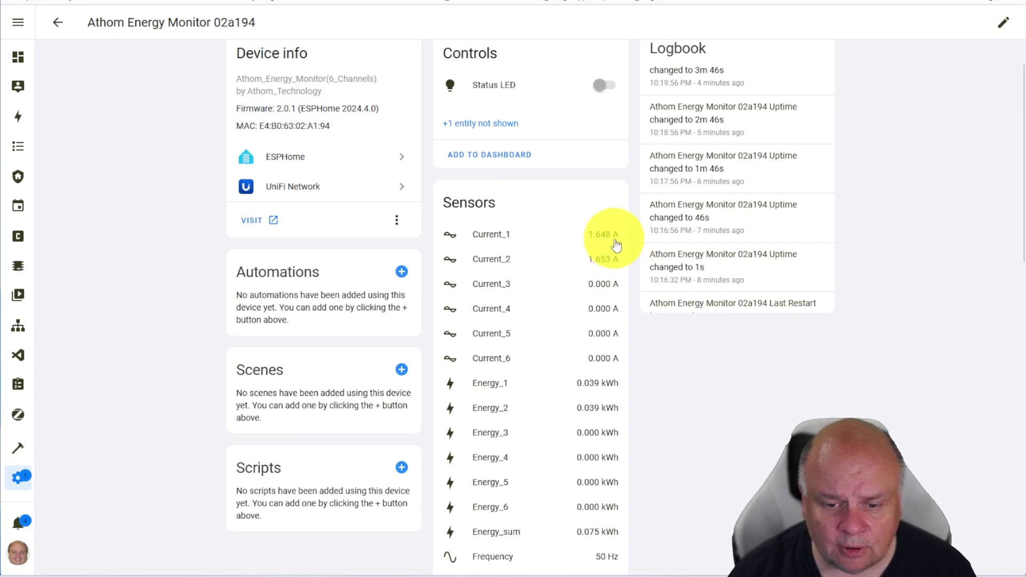
pyautogui.scroll(-1, 615, 243)
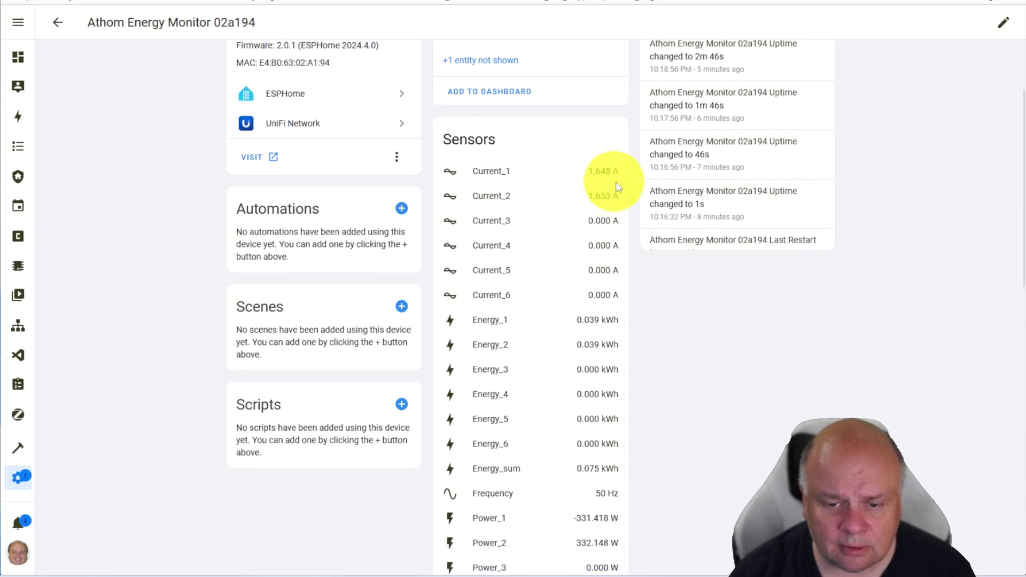
pyautogui.scroll(-1, 700, 358)
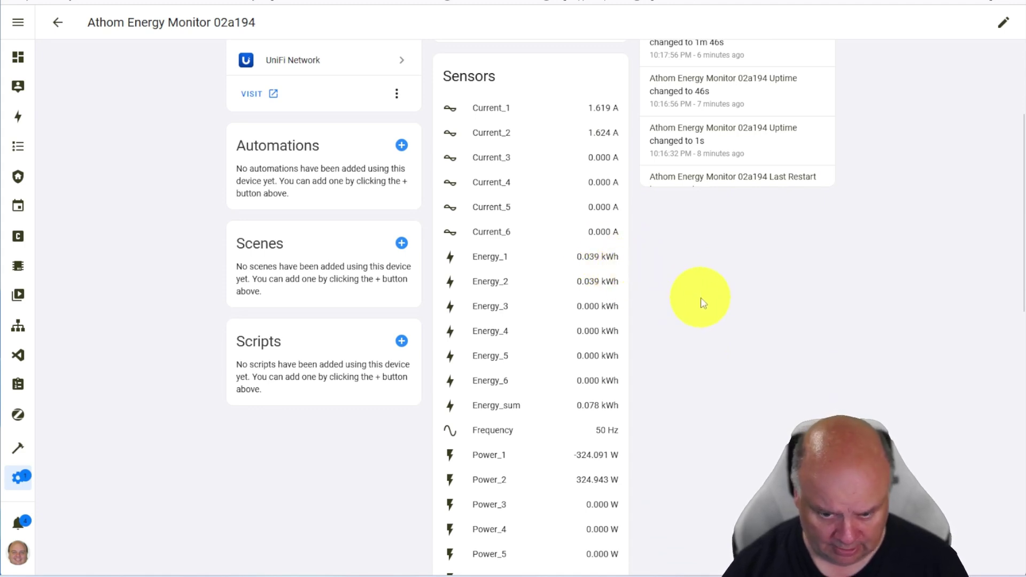
pyautogui.scroll(-2, 701, 343)
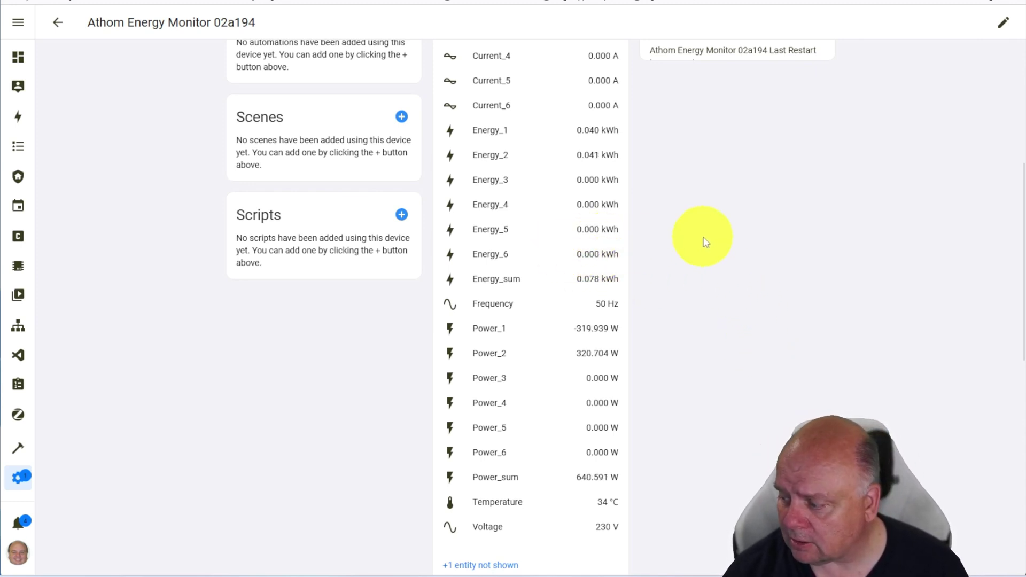
pyautogui.scroll(6, 704, 241)
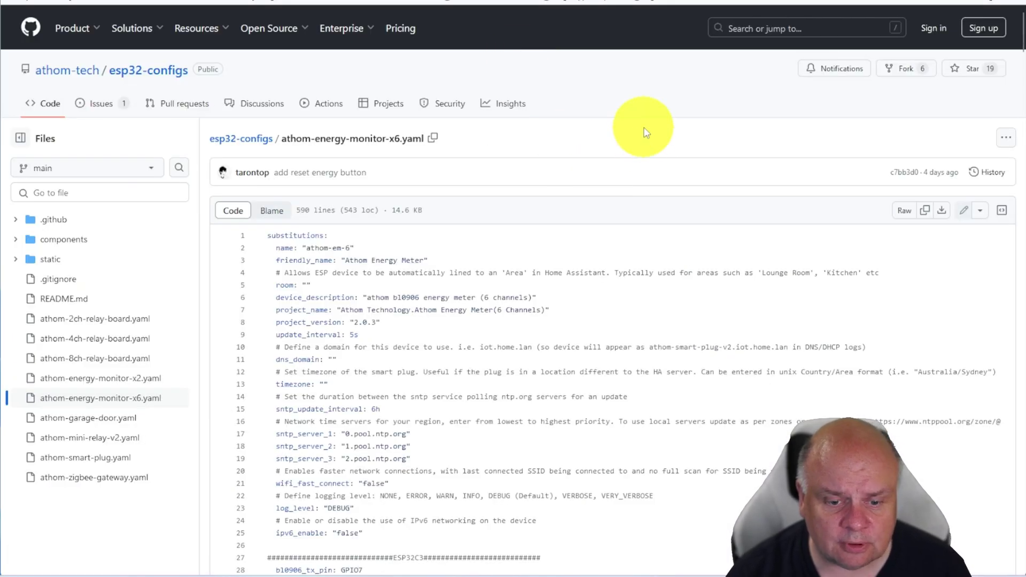
# Read through the athom-energy-monitor-x6.yaml file in the athom-tech esp32-configs repository on GitHub
pyautogui.scroll(-5, 711, 307)
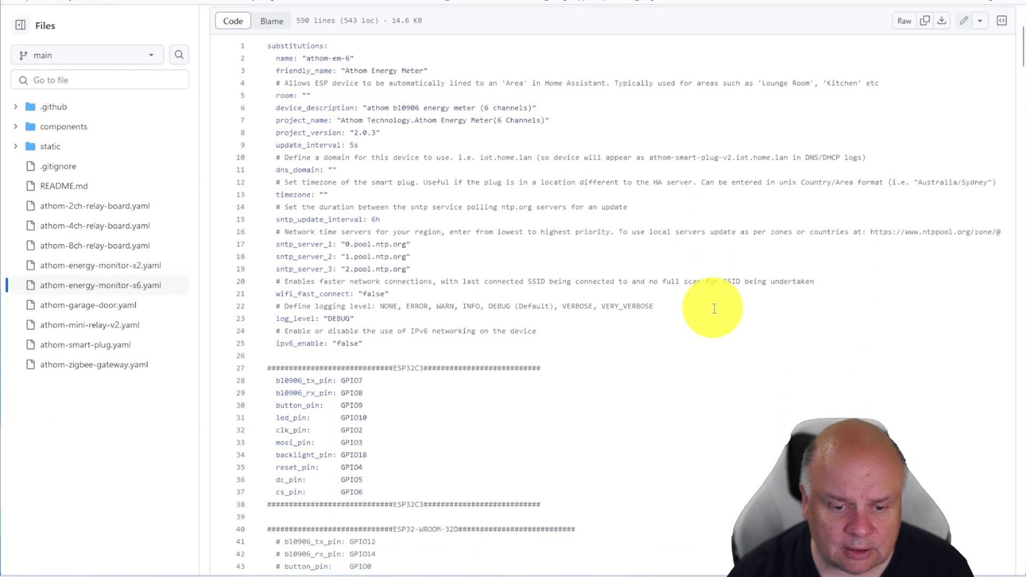
pyautogui.scroll(-14, 715, 308)
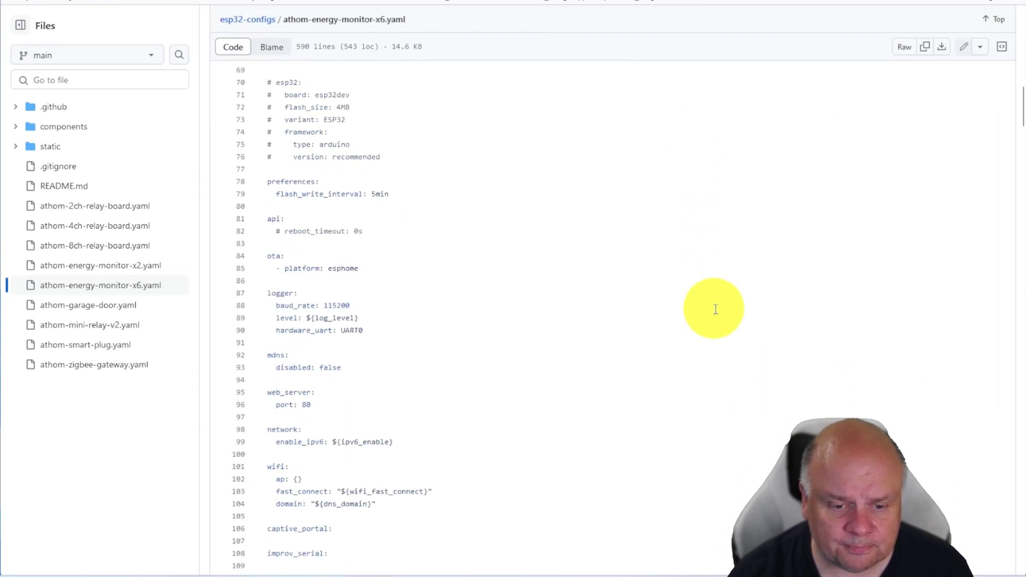
pyautogui.scroll(-20, 716, 309)
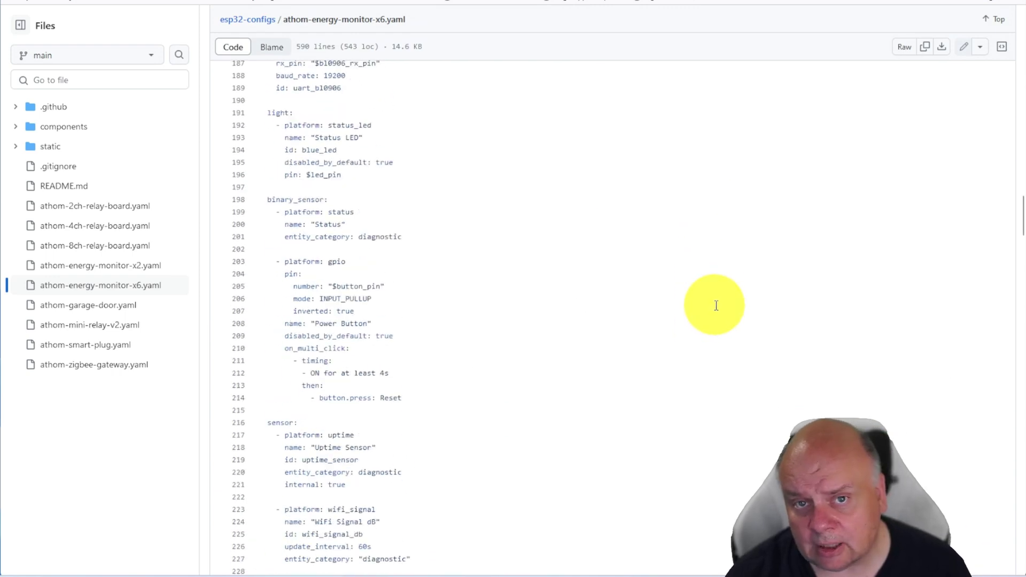
pyautogui.scroll(-20, 713, 302)
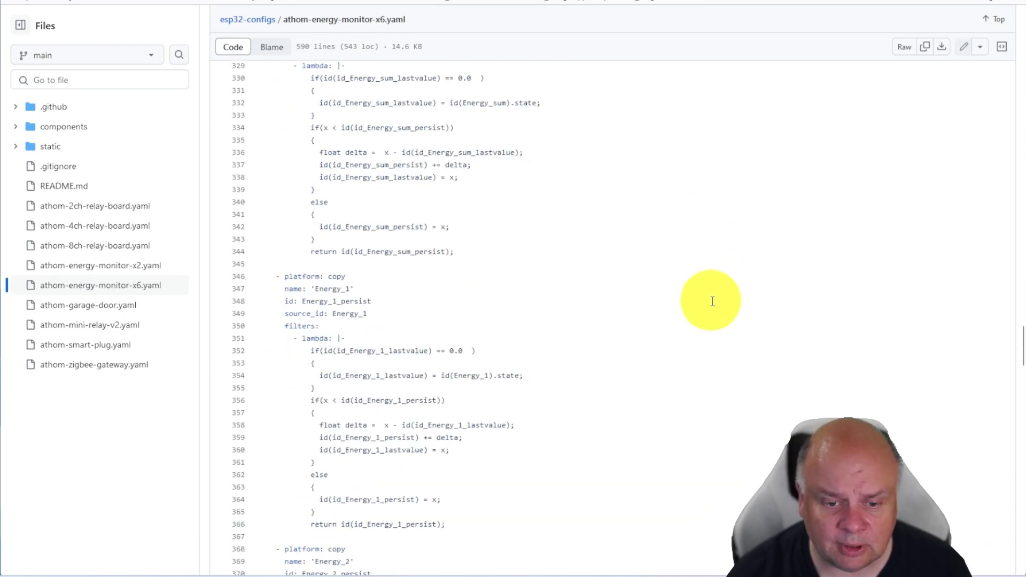
pyautogui.scroll(-16, 712, 302)
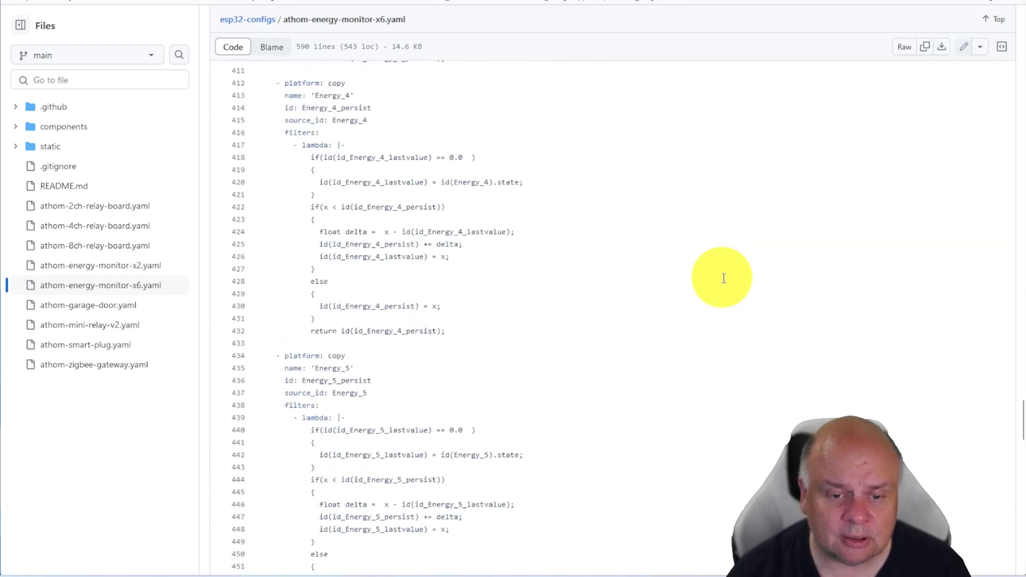
pyautogui.scroll(-20, 723, 278)
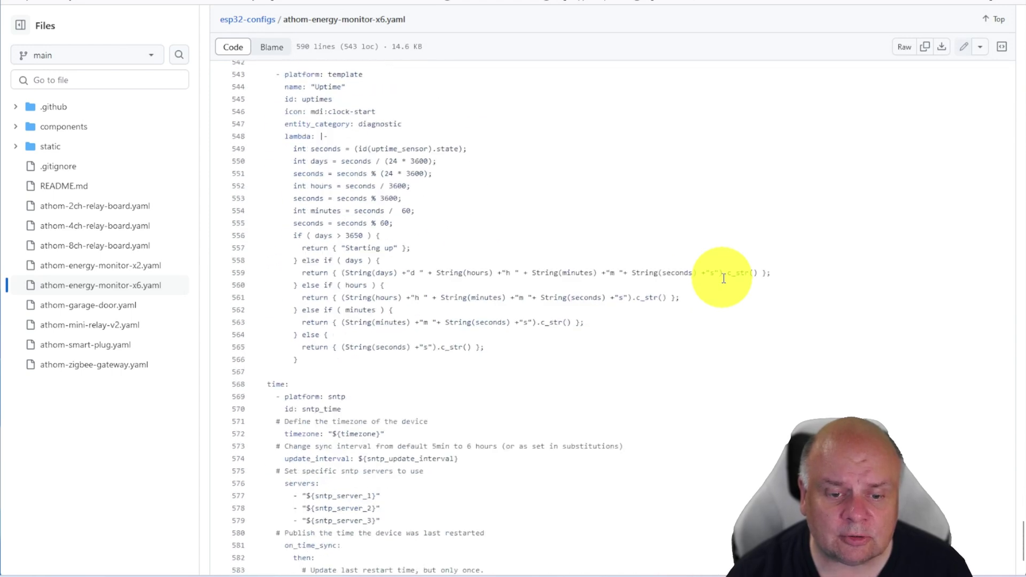
pyautogui.scroll(-3, 724, 279)
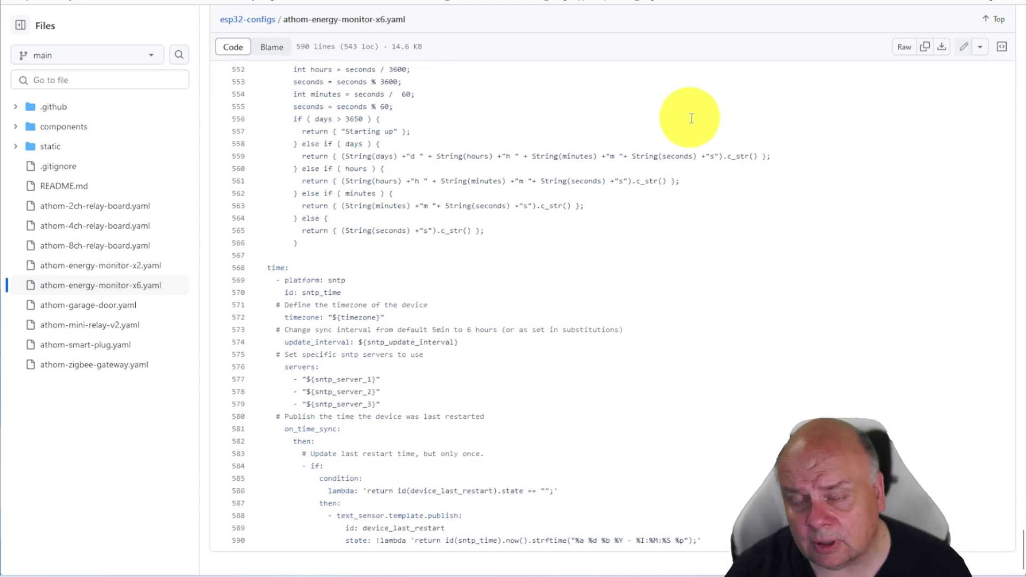
# Switch back to Home Assistant, open the Athom Energy Meter's YAML configuration in ESPHome and examine it down to the wifi section
pyautogui.click(614, 2)
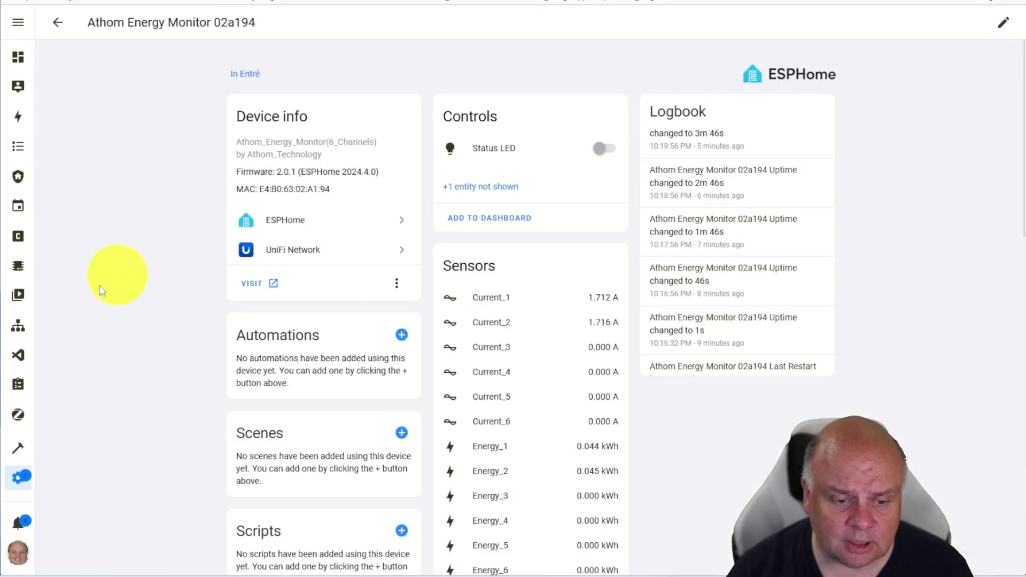
pyautogui.click(18, 266)
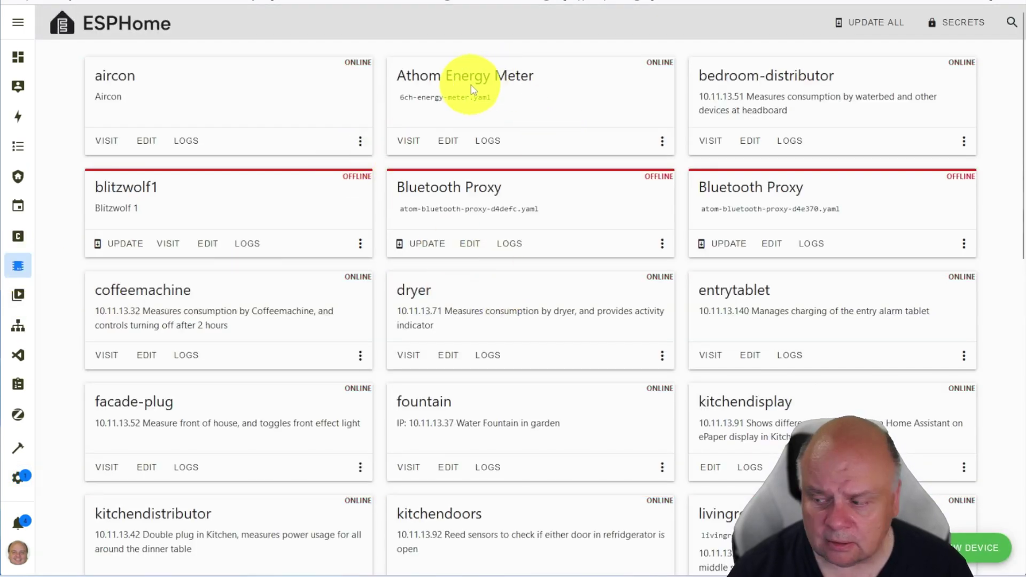
pyautogui.click(449, 140)
pyautogui.scroll(-5, 508, 194)
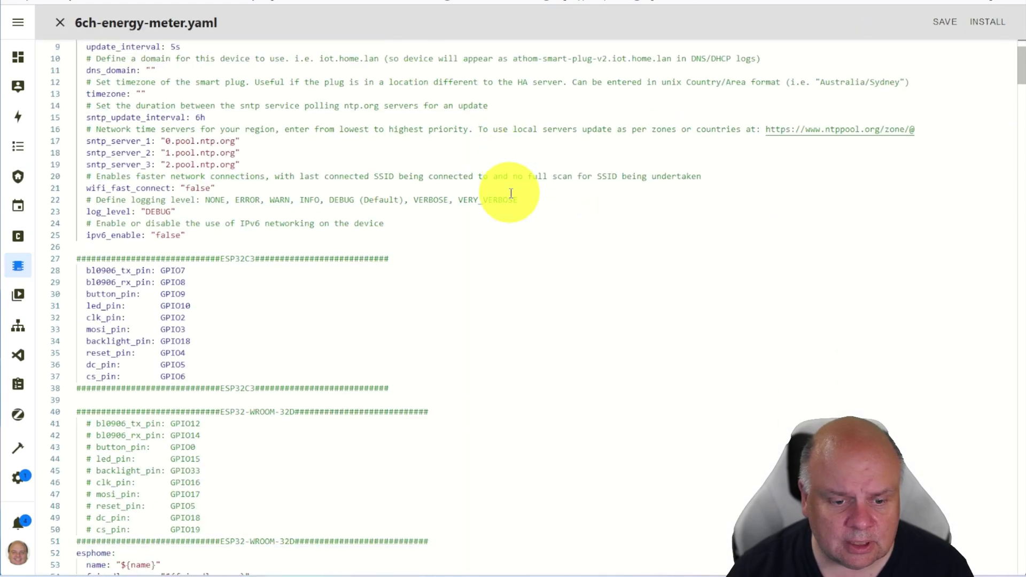
pyautogui.scroll(-5, 511, 193)
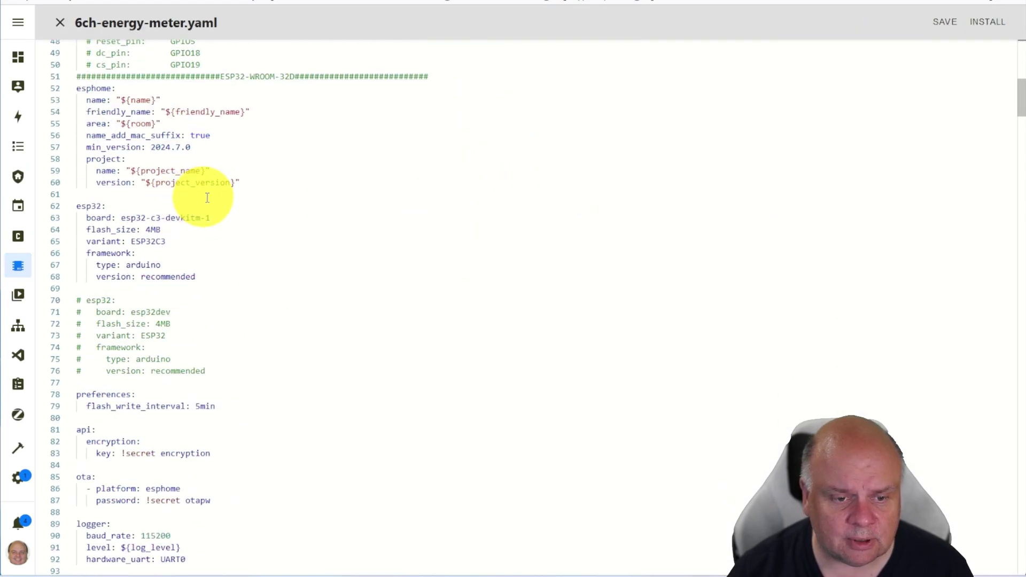
pyautogui.scroll(-6, 259, 249)
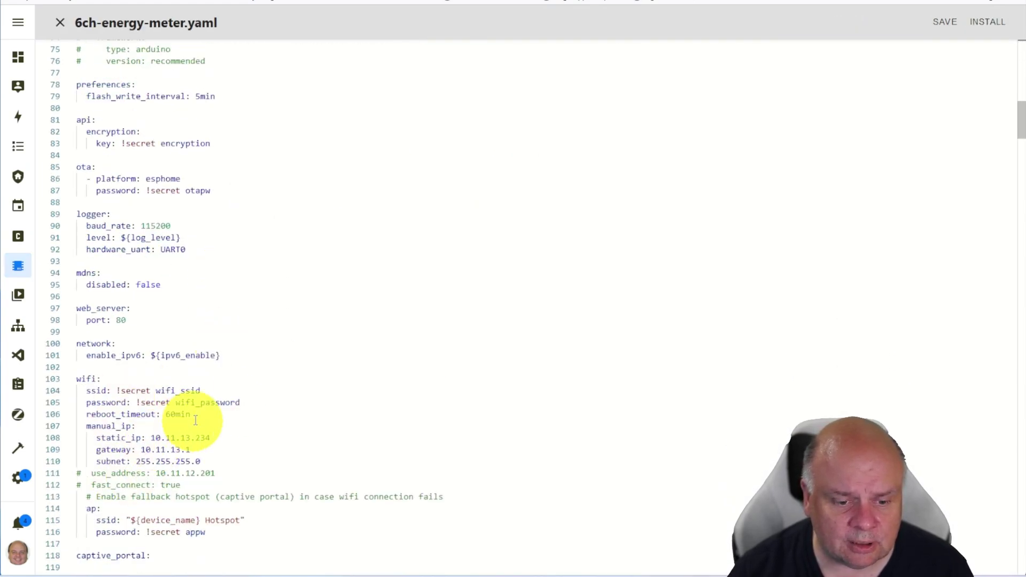
# Examine the wifi through external components sections of 6ch-energy-meter.yaml and check the Athom Energy Meter's logs in ESPHome
pyautogui.scroll(-2, 236, 420)
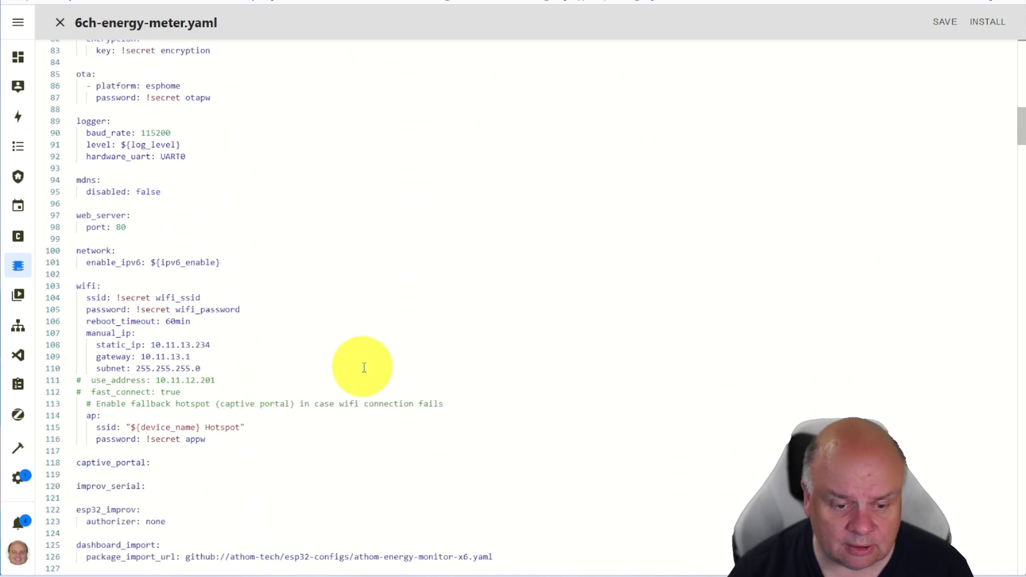
pyautogui.scroll(-2, 374, 379)
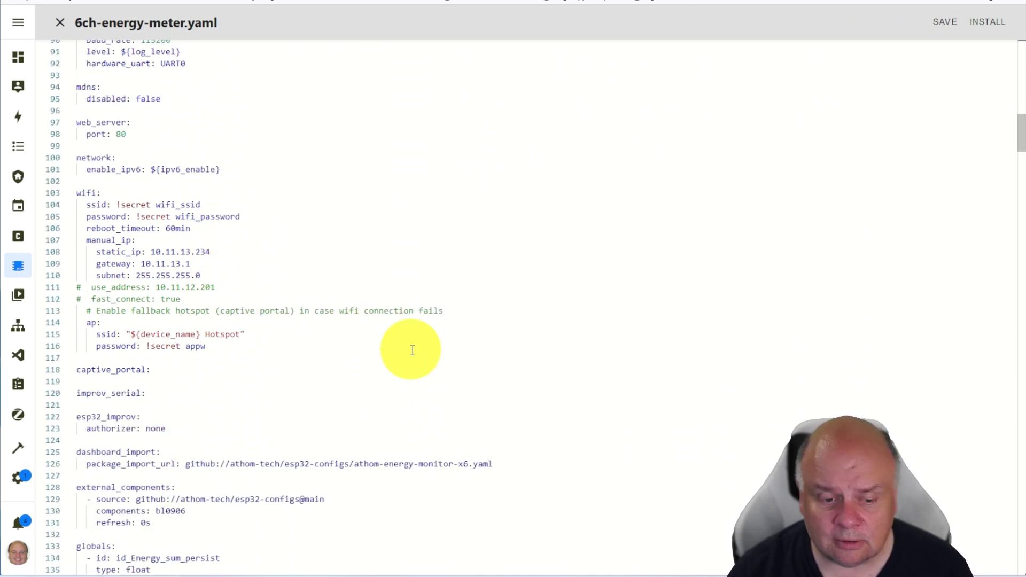
pyautogui.scroll(5, 380, 331)
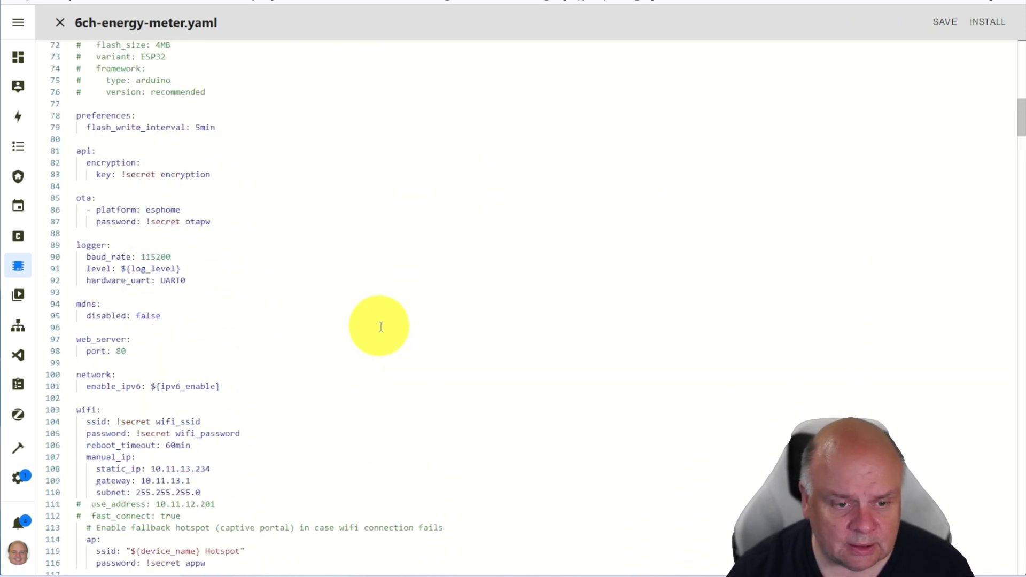
pyautogui.scroll(2, 381, 326)
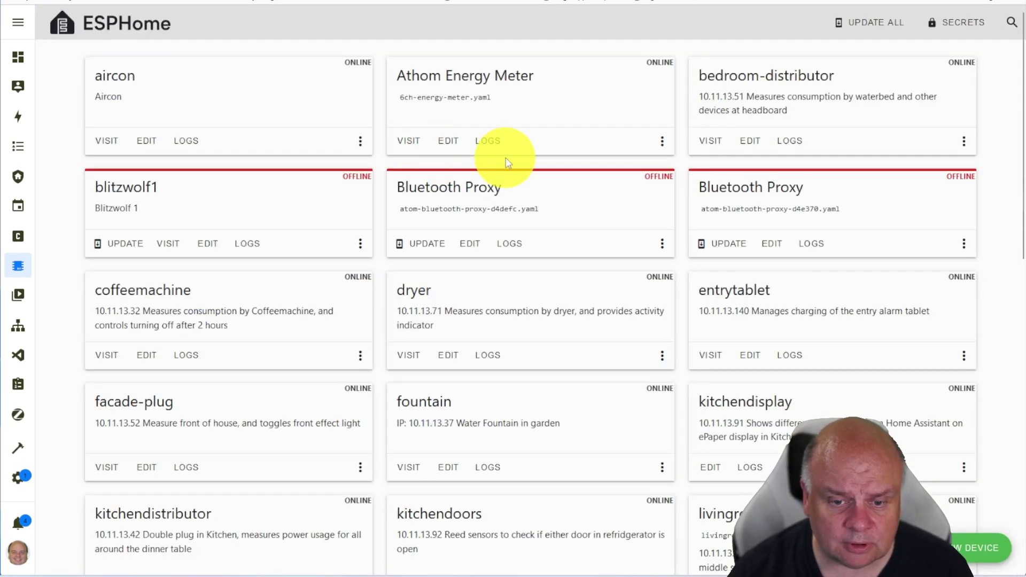
pyautogui.click(489, 142)
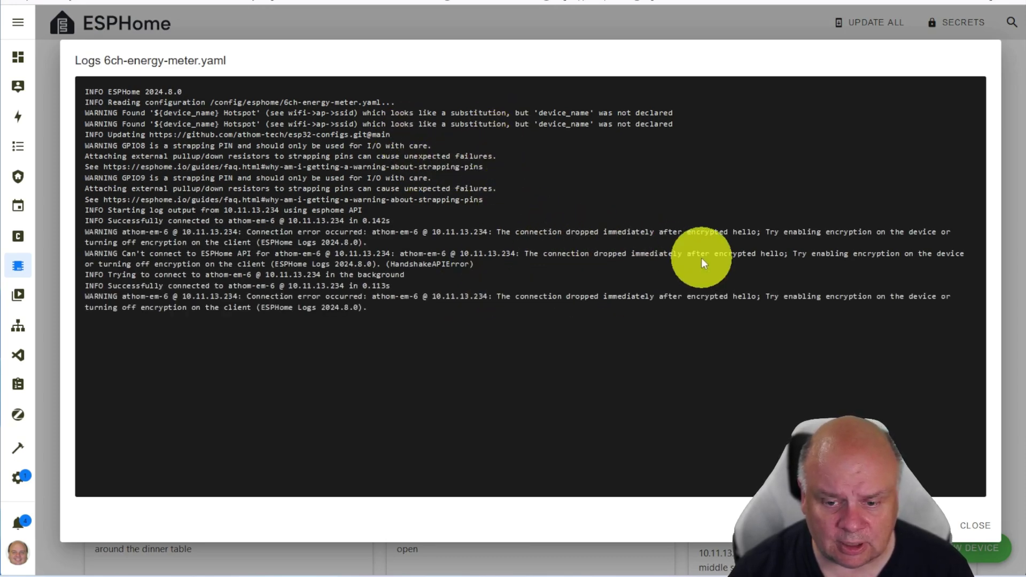
pyautogui.click(975, 525)
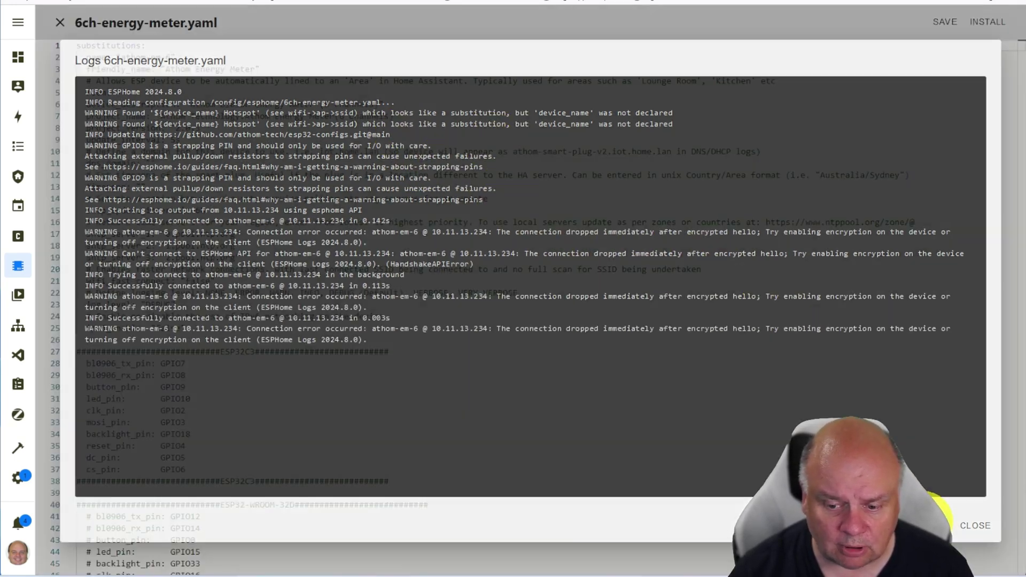
# Comment out the encryption and key lines under api in the Athom Energy Meter's 6ch-energy-meter.yaml and save the file
pyautogui.scroll(-5, 239, 298)
pyautogui.scroll(-7, 239, 299)
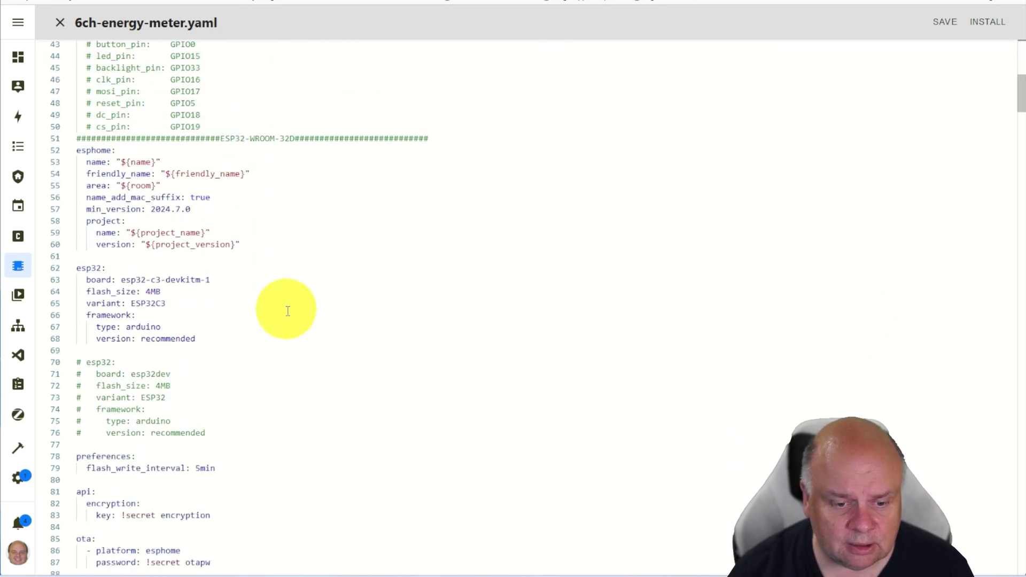
pyautogui.doubleClick(126, 317)
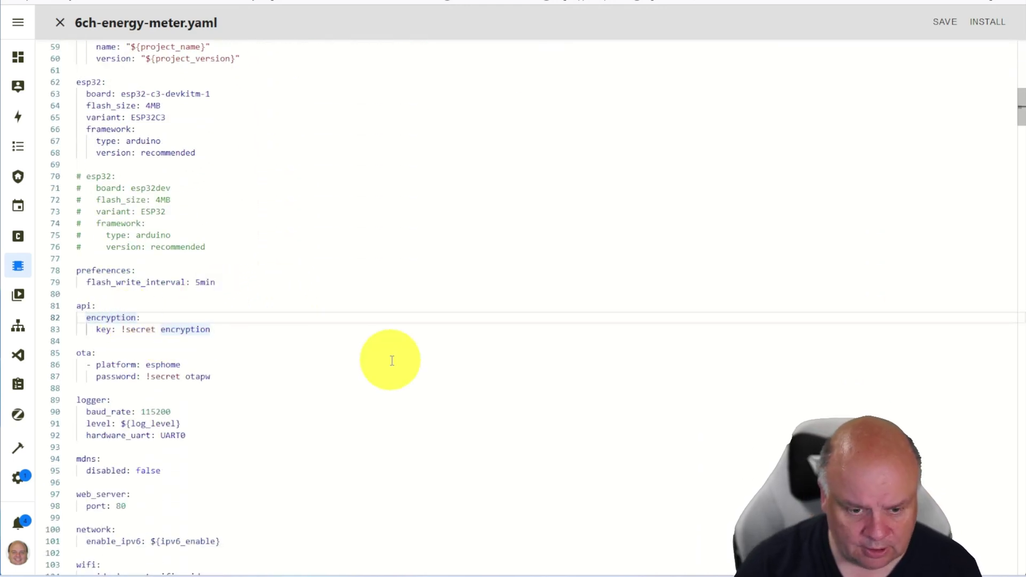
pyautogui.press('Home')
pyautogui.write('#')
pyautogui.press('Down')
pyautogui.write('#')
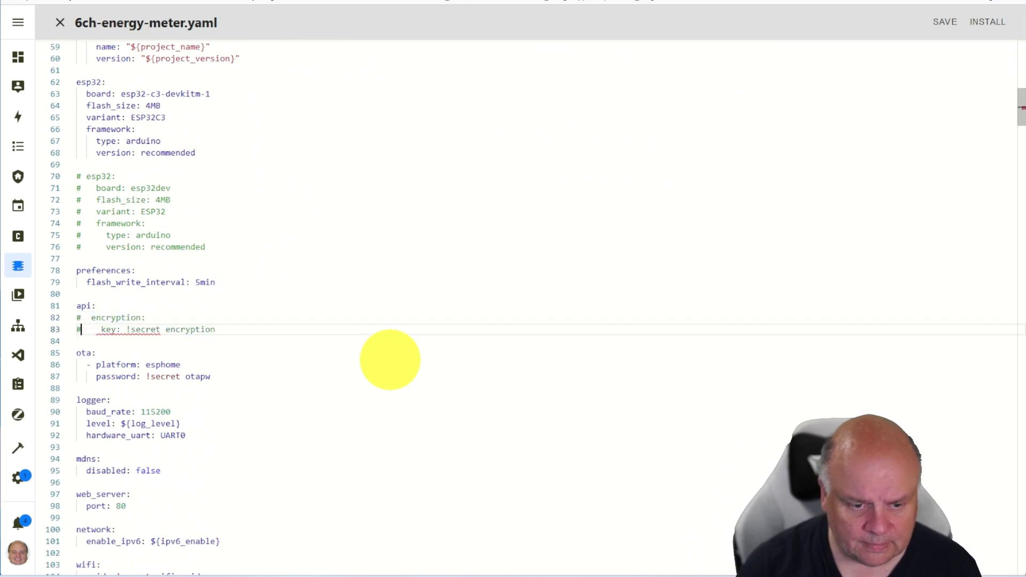
pyautogui.click(944, 23)
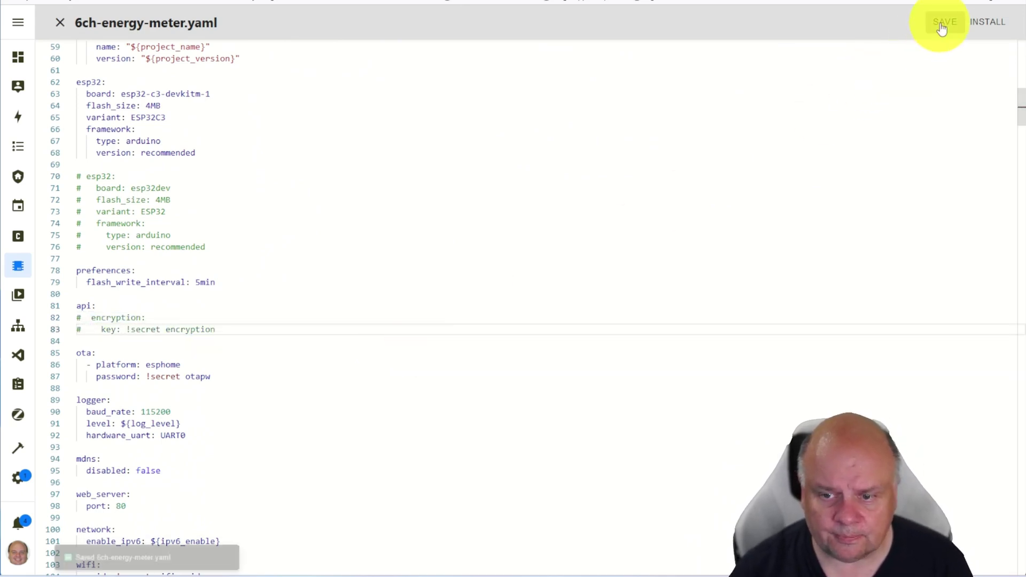
# Close the configuration editor and view the Athom Energy Meter's live log output
pyautogui.click(58, 23)
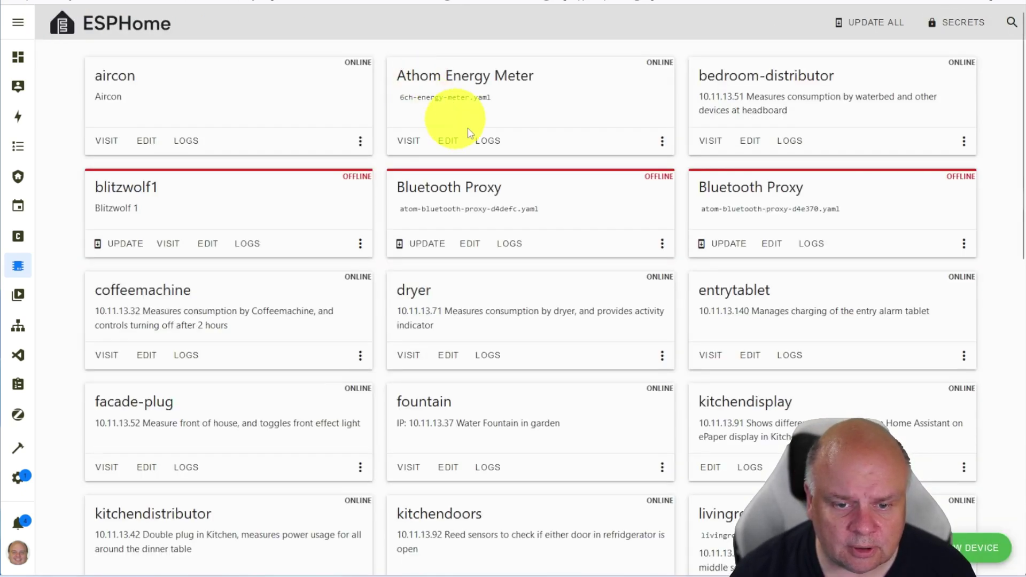
pyautogui.click(489, 141)
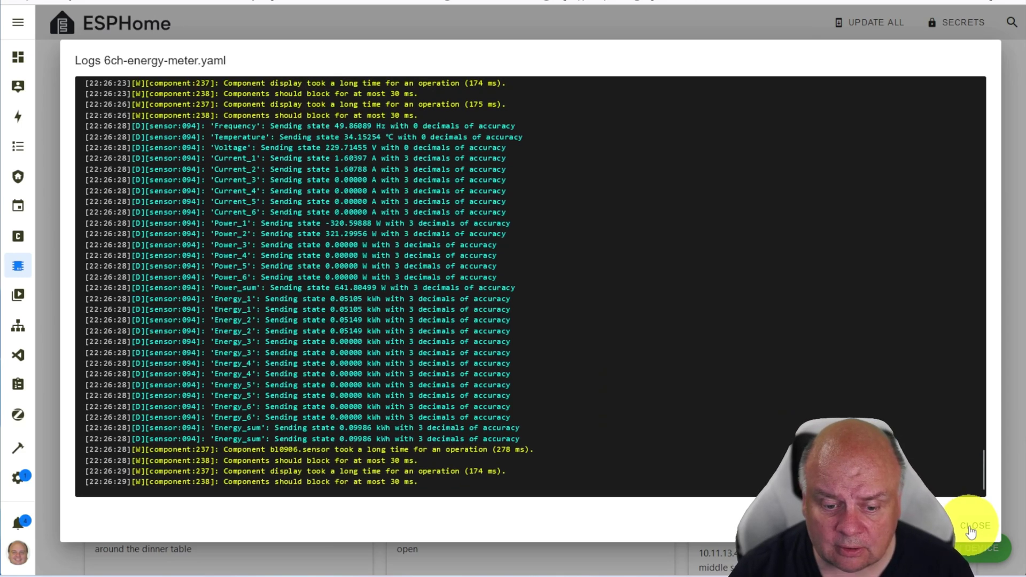
pyautogui.click(970, 528)
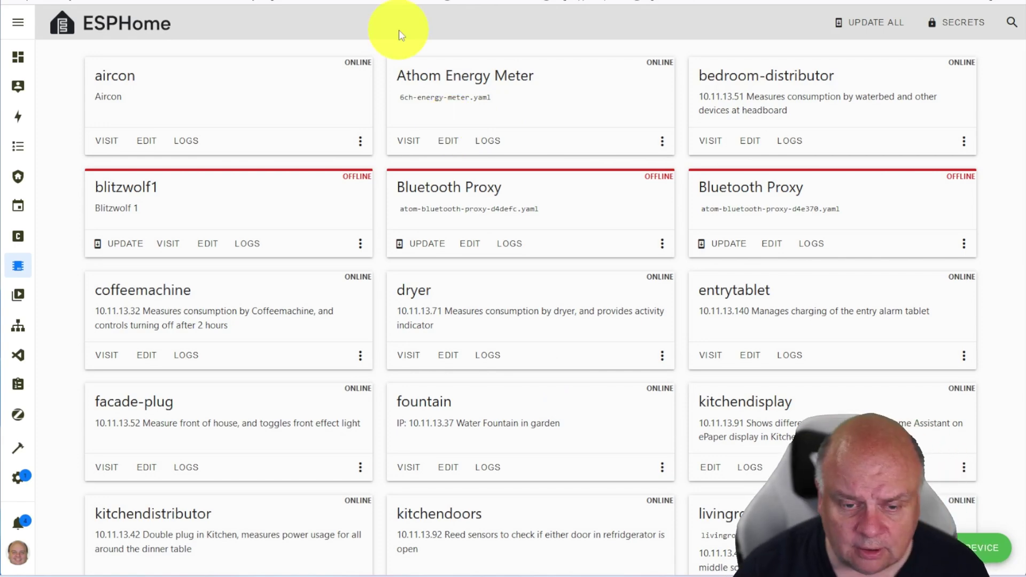
pyautogui.click(31, 480)
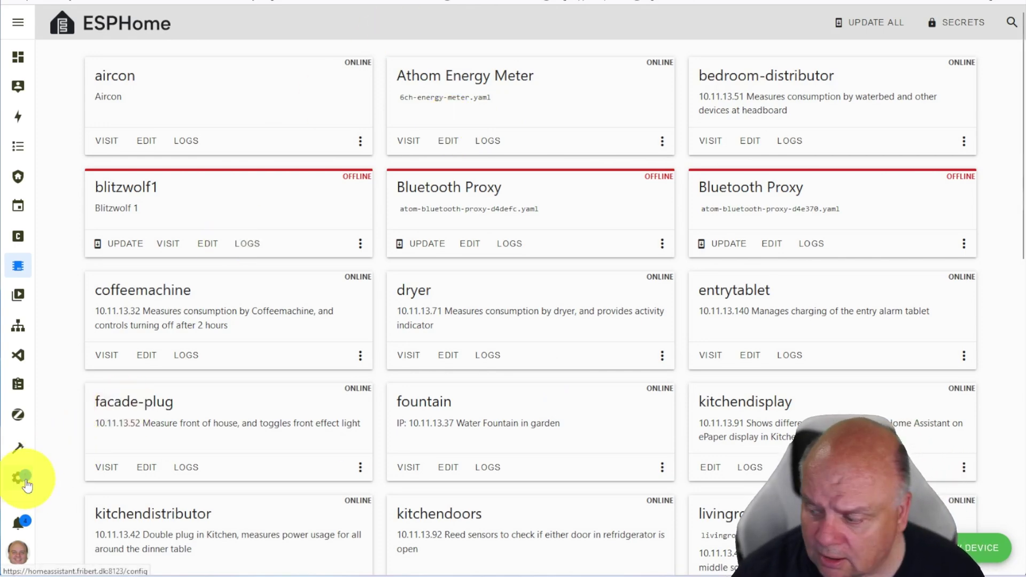
pyautogui.click(480, 197)
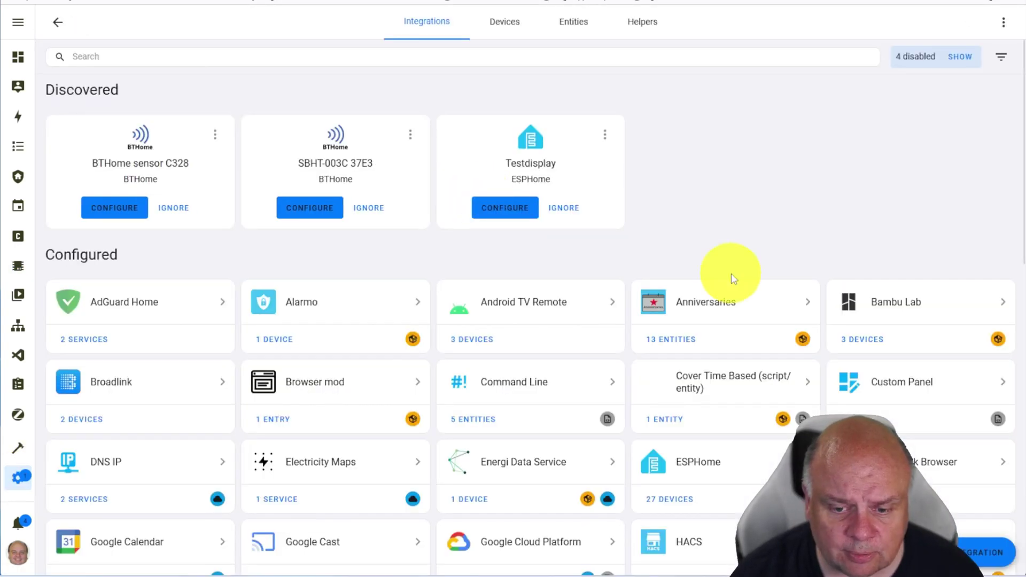
pyautogui.scroll(-3, 716, 334)
pyautogui.click(680, 378)
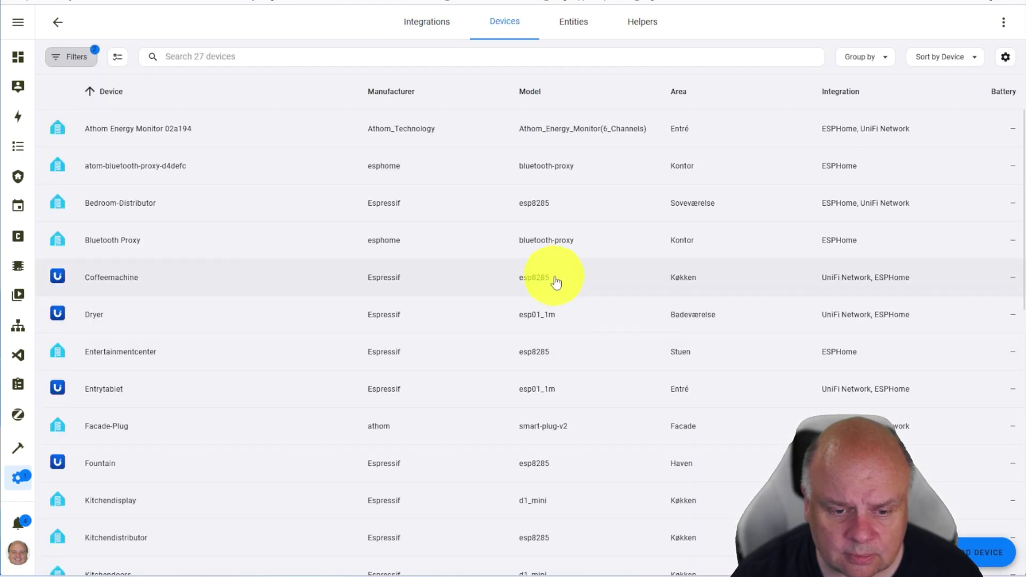
pyautogui.click(163, 134)
# Examine the current, energy, power, temperature and voltage sensor readings on the energy monitor's device page
pyautogui.scroll(-2, 588, 411)
pyautogui.scroll(-5, 588, 411)
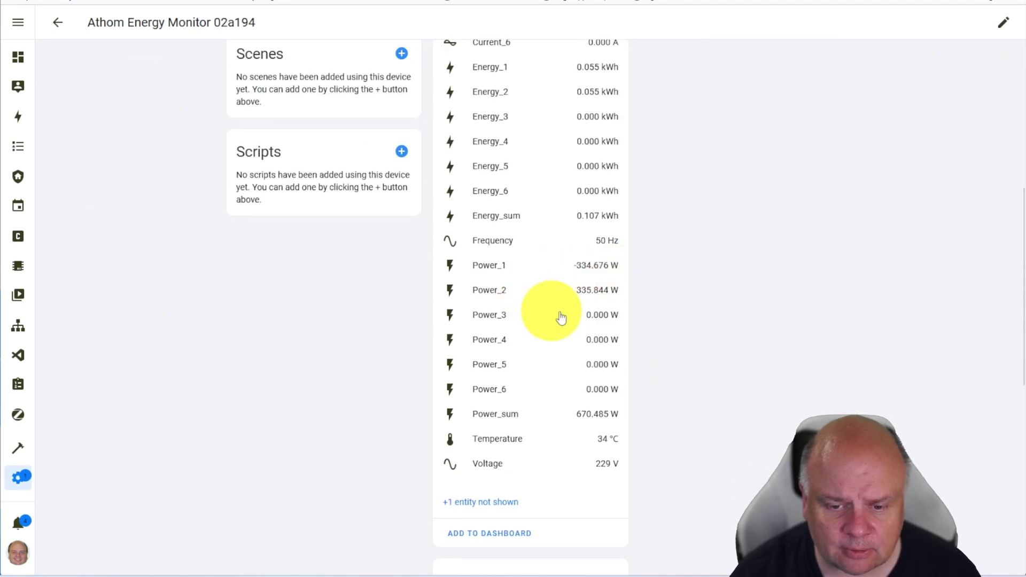
pyautogui.scroll(1, 619, 241)
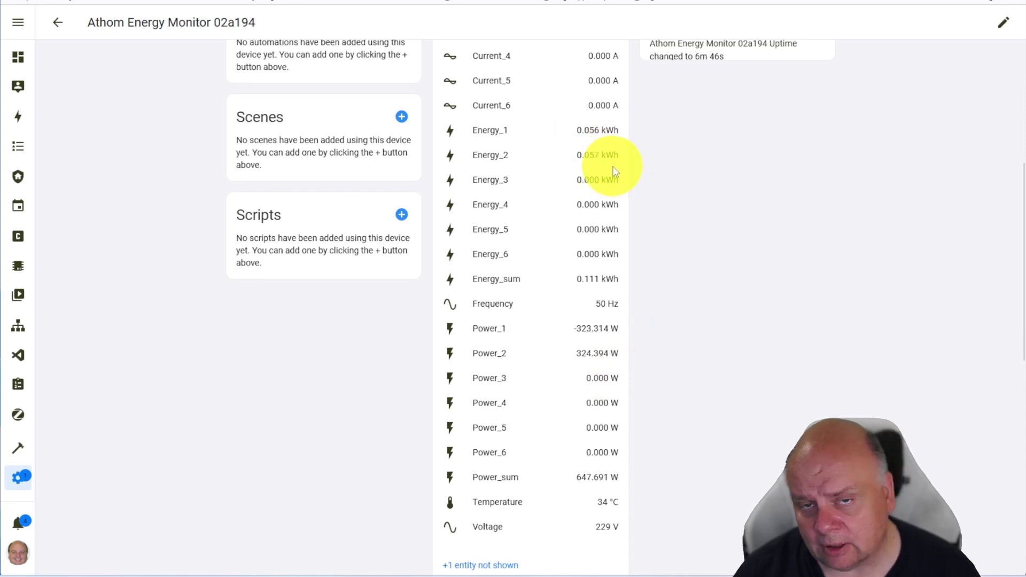
pyautogui.scroll(3, 659, 228)
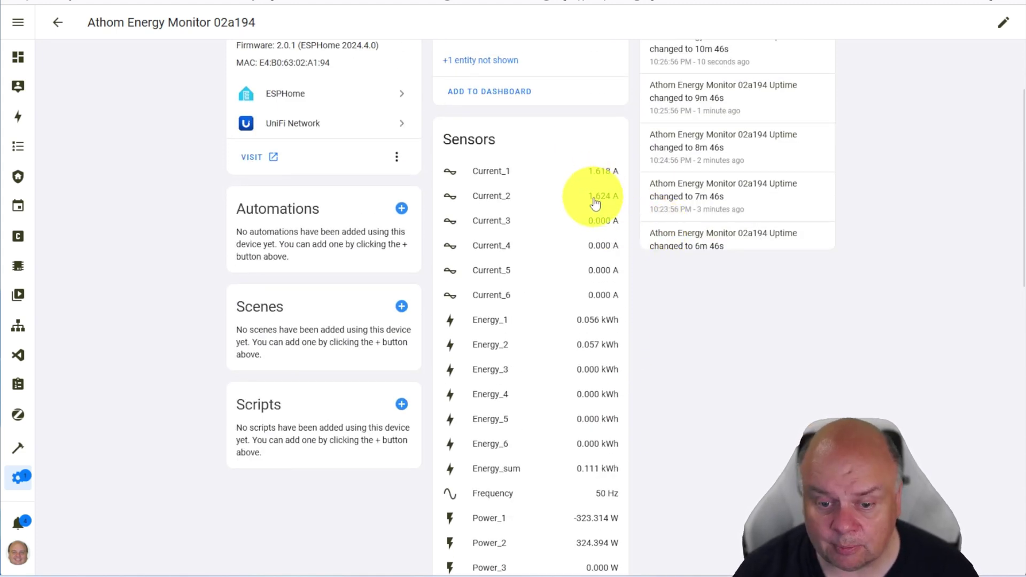
pyautogui.scroll(-2, 591, 198)
pyautogui.scroll(-3, 591, 202)
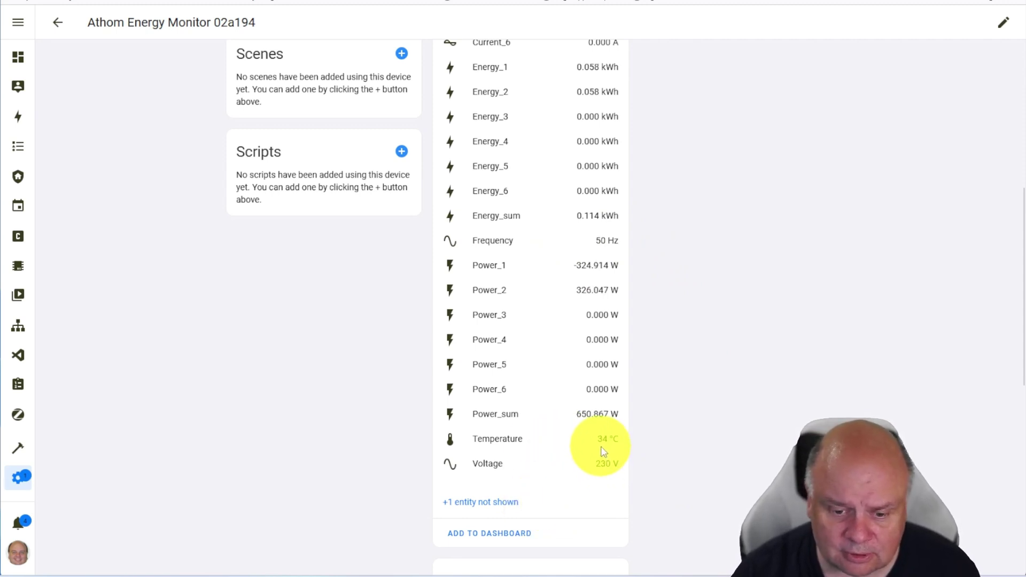
pyautogui.scroll(5, 626, 415)
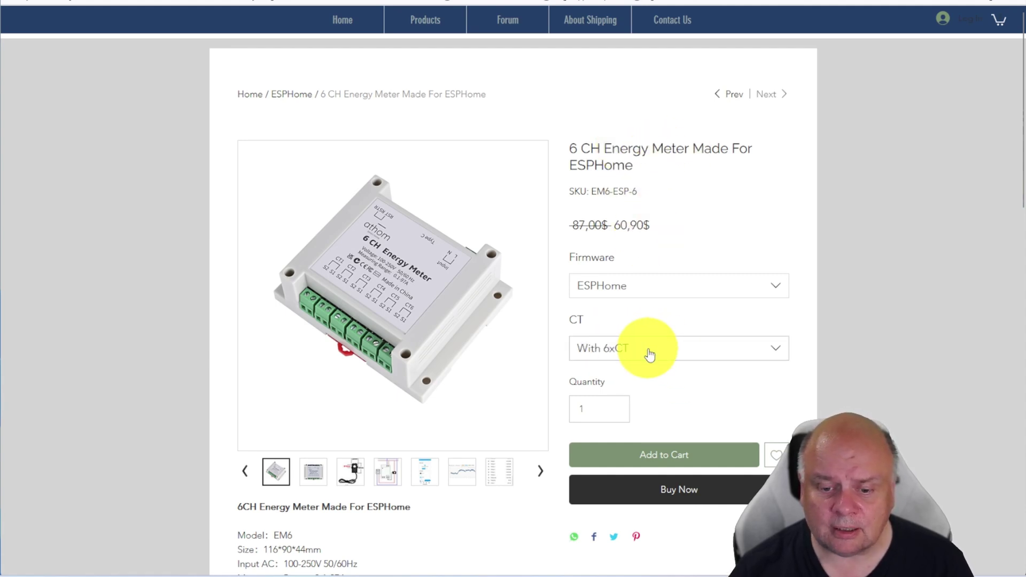
# Switch to the store page of the 6 CH Energy Meter Made For ESPHome and examine its firmware options, CT options and specifications
pyautogui.click(671, 284)
pyautogui.click(667, 315)
pyautogui.click(655, 358)
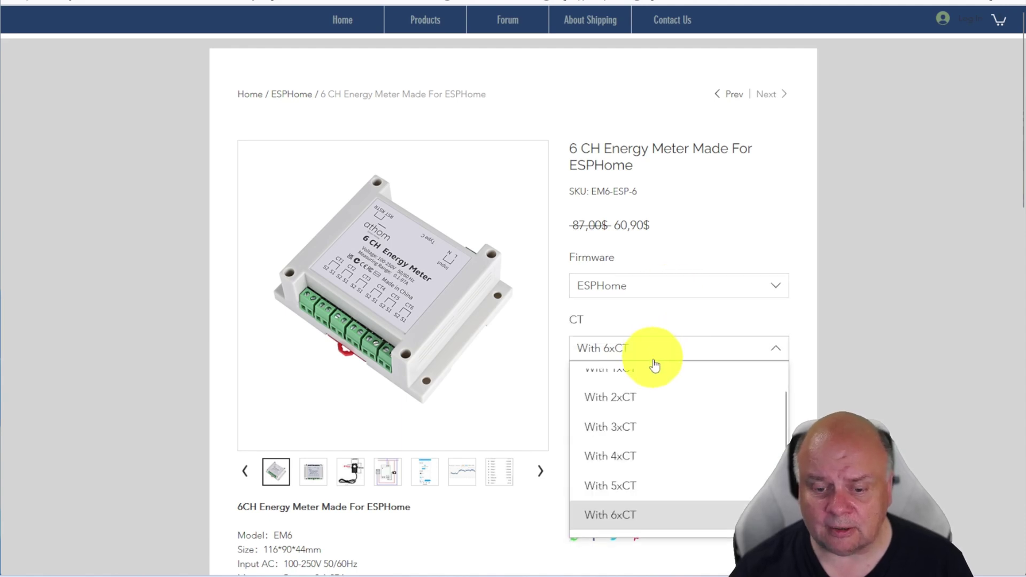
pyautogui.scroll(-1, 667, 470)
pyautogui.scroll(1, 677, 433)
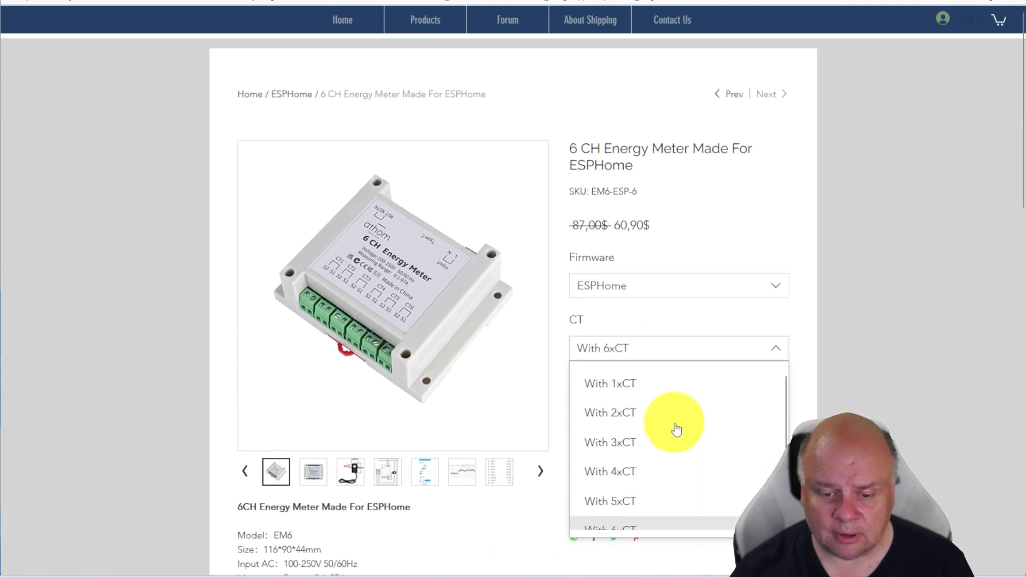
pyautogui.scroll(-5, 794, 383)
pyautogui.click(804, 381)
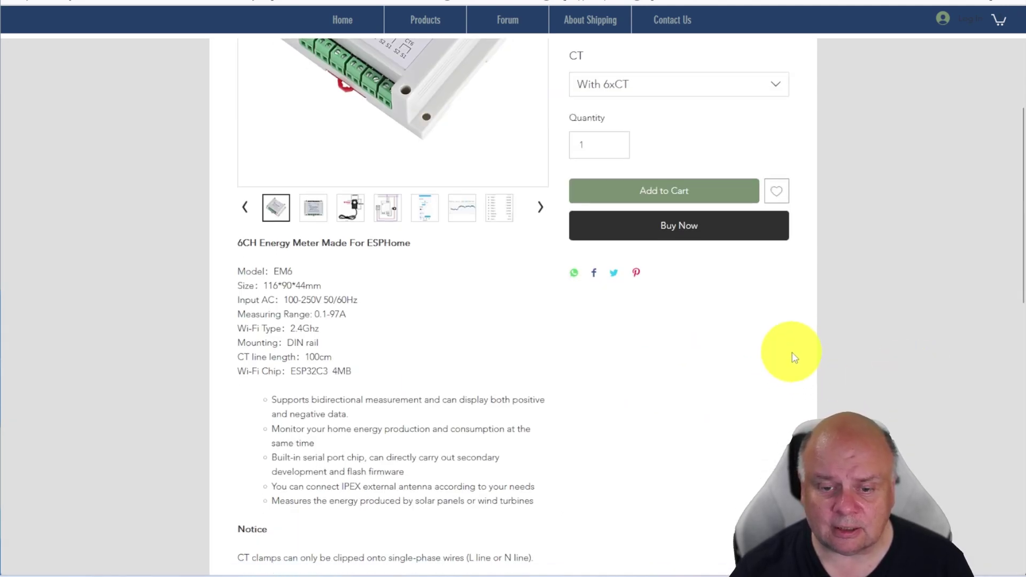
pyautogui.scroll(5, 791, 355)
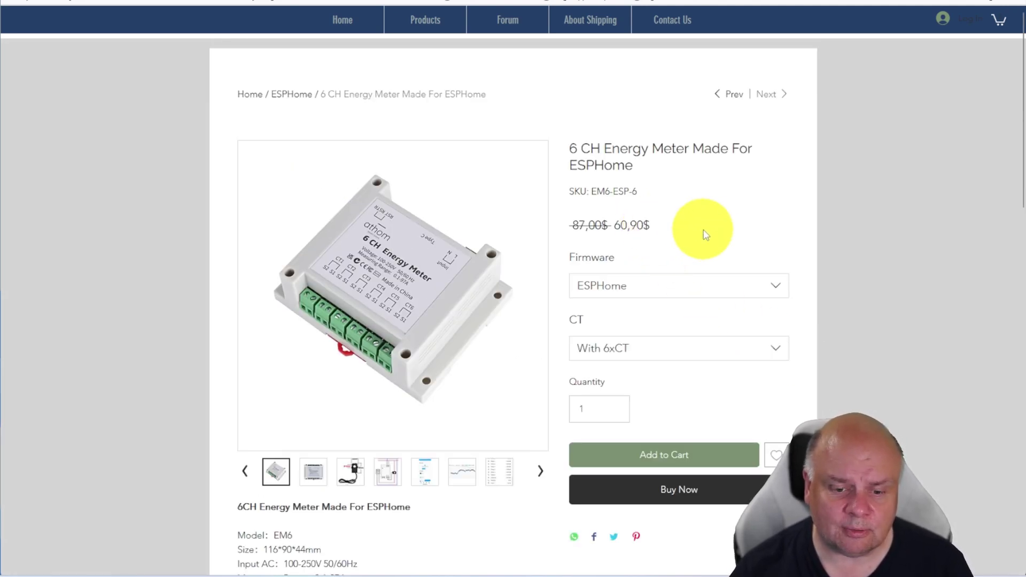
pyautogui.scroll(-5, 622, 370)
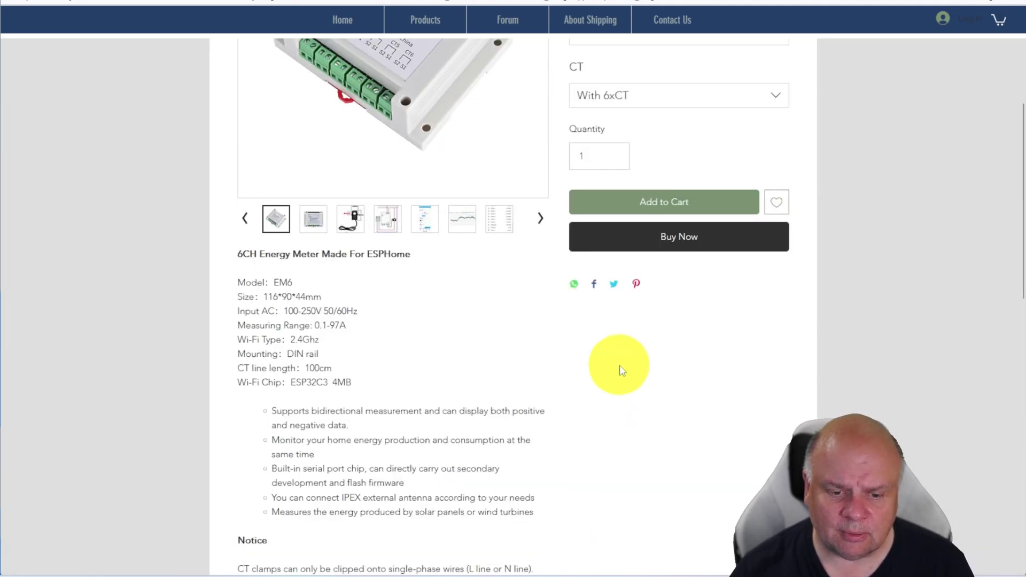
pyautogui.scroll(5, 619, 368)
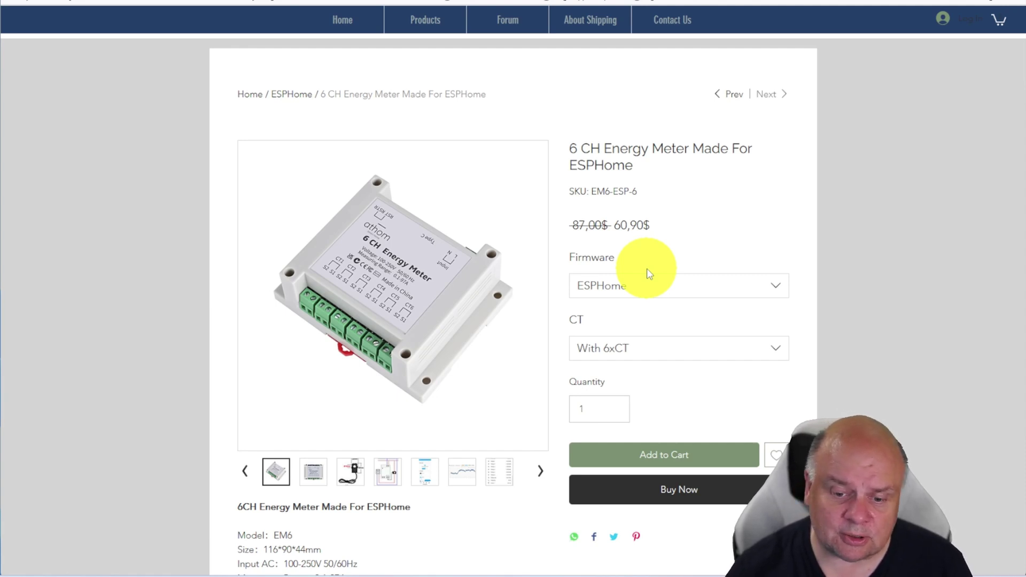
# Compare the CT quantity choices from With 1xCT to With 6xCT for the energy meter, keeping With 6xCT
pyautogui.click(615, 350)
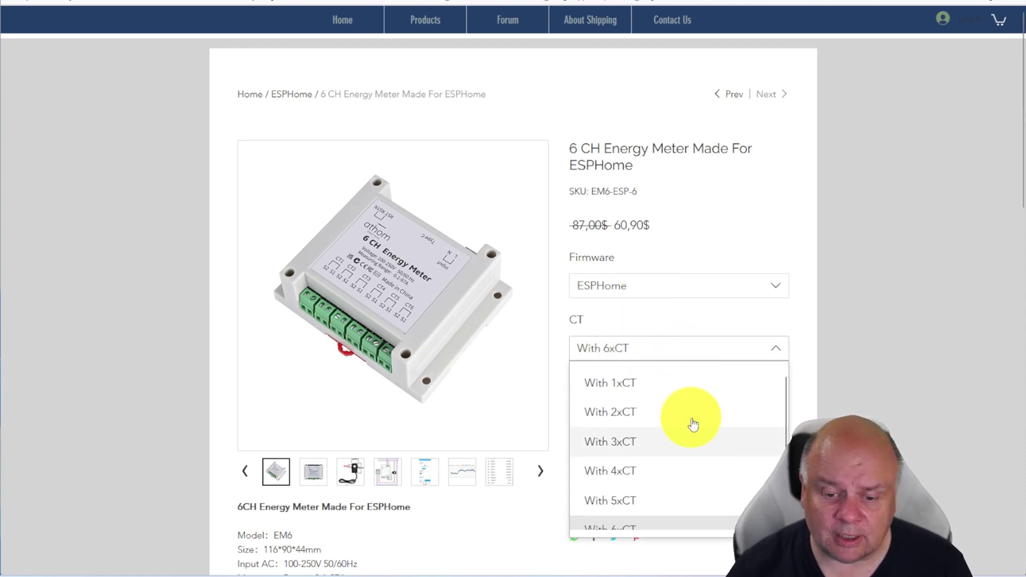
pyautogui.click(828, 337)
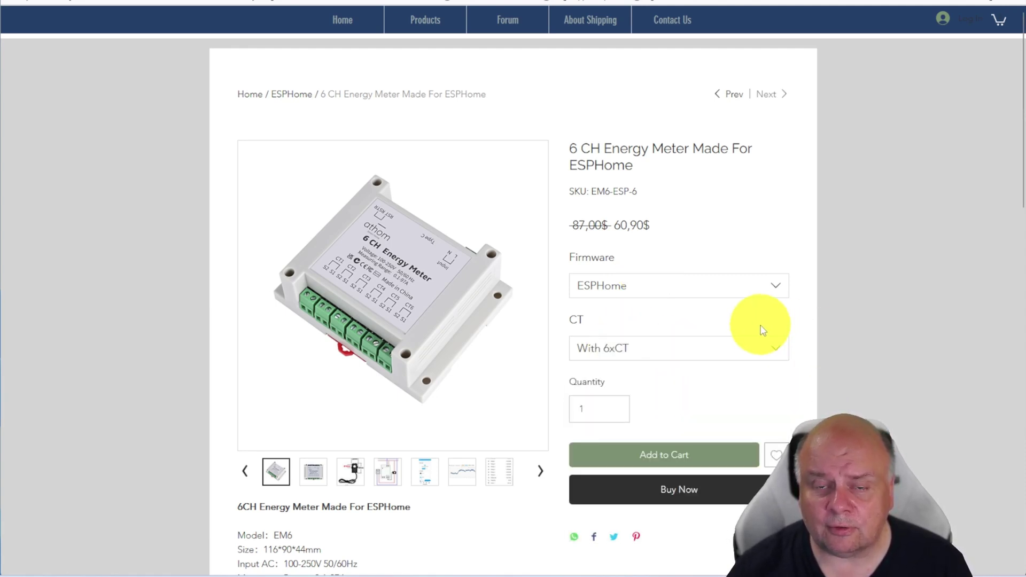
pyautogui.click(668, 348)
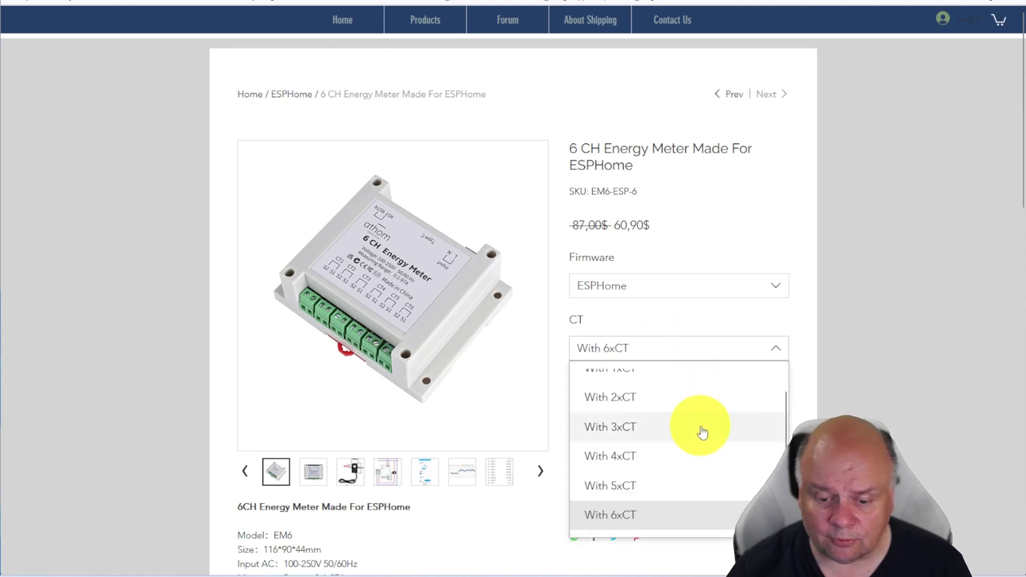
pyautogui.scroll(-1, 700, 428)
pyautogui.scroll(2, 700, 419)
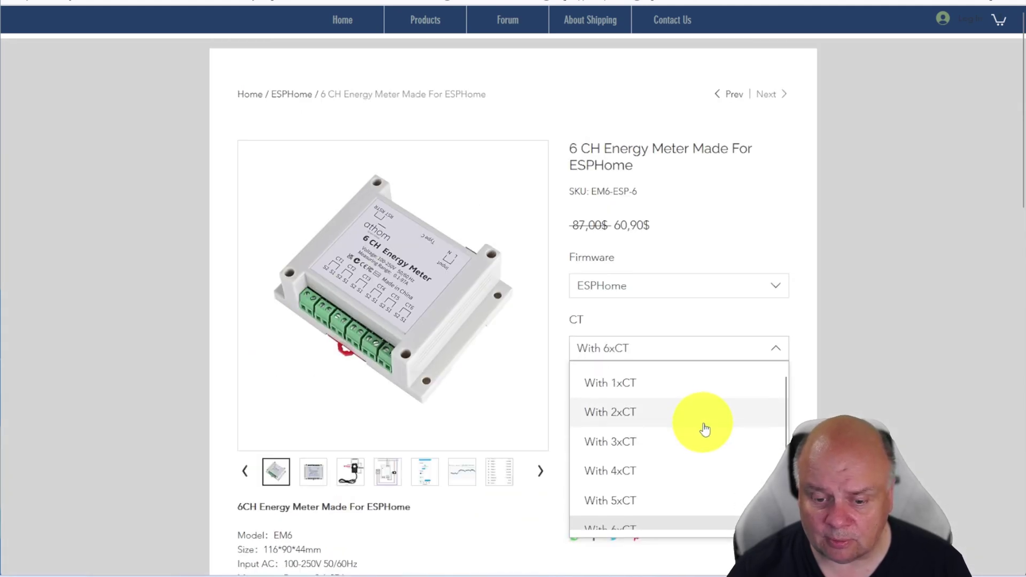
pyautogui.click(804, 323)
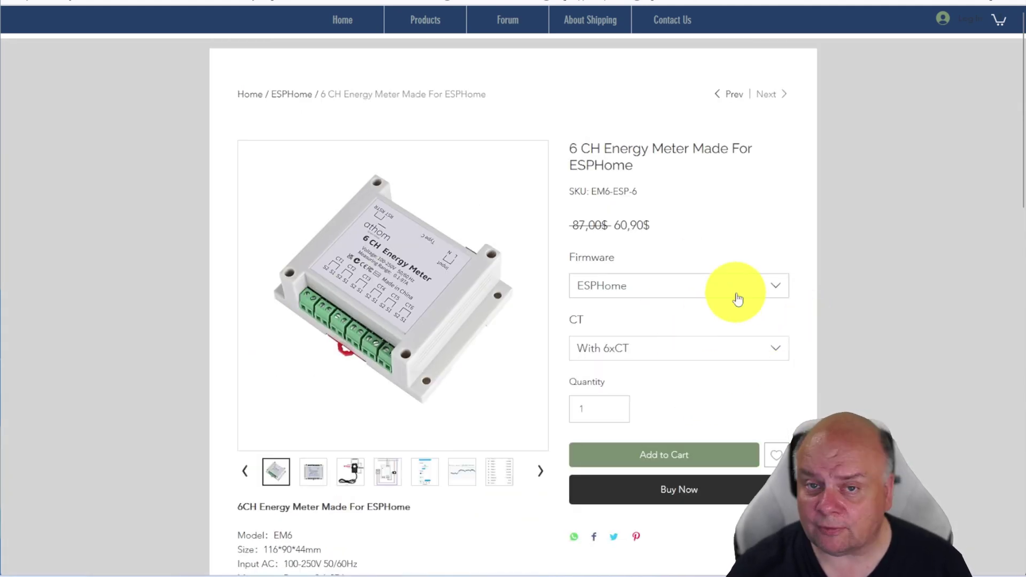